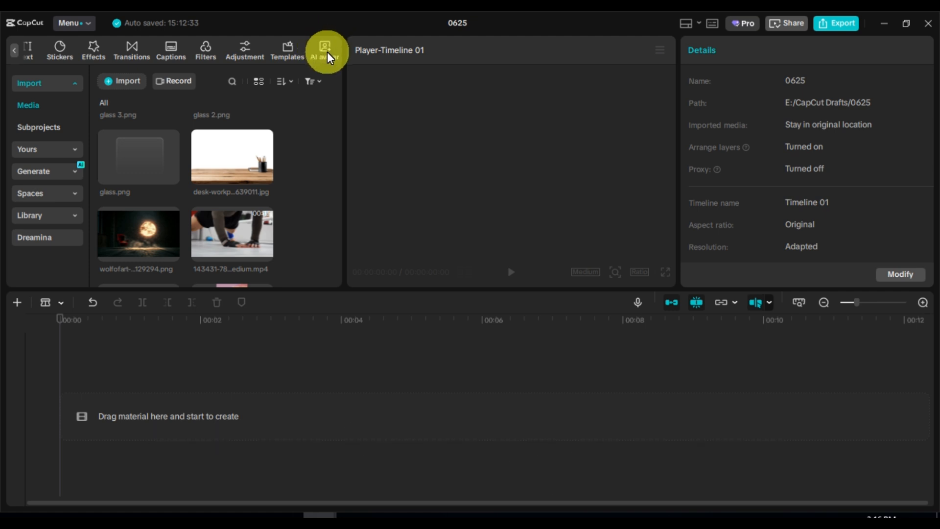
Step: Choose the background-free Pedro_Walking_1 avatar from the trending AI avatar library and continue to adding its speech
click(326, 52)
scroll(281, 191, down, 10)
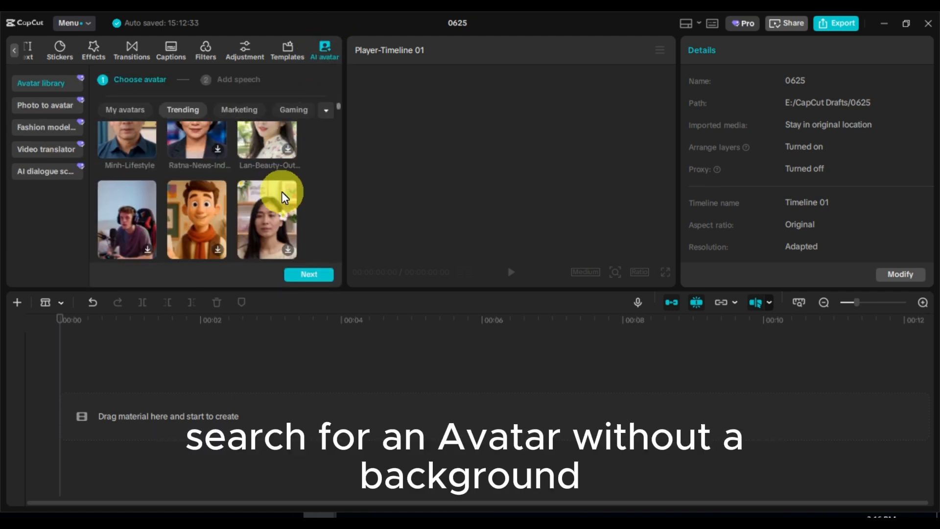
scroll(286, 193, down, 10)
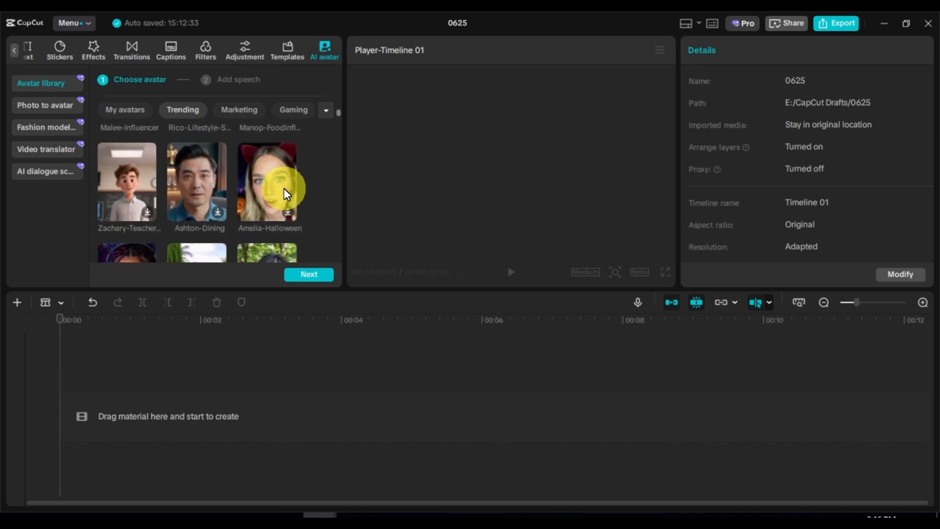
scroll(284, 188, down, 10)
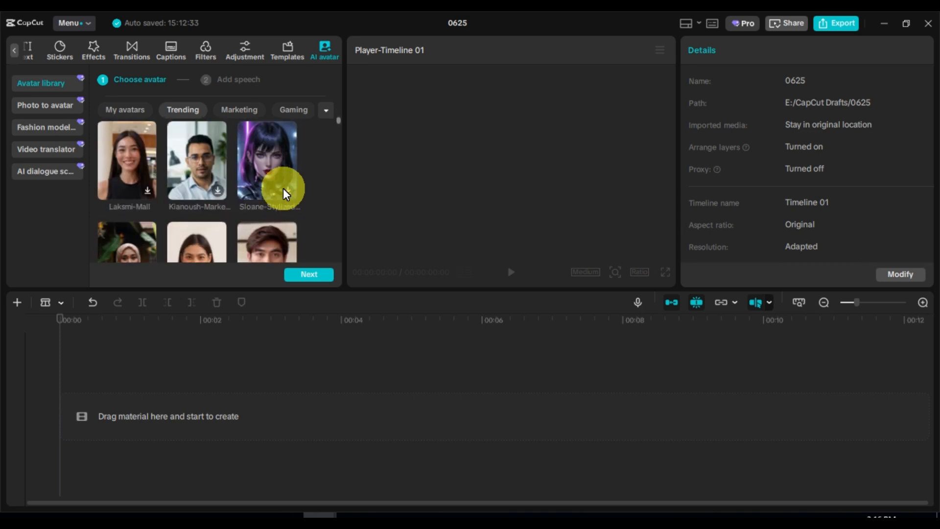
scroll(283, 186, down, 10)
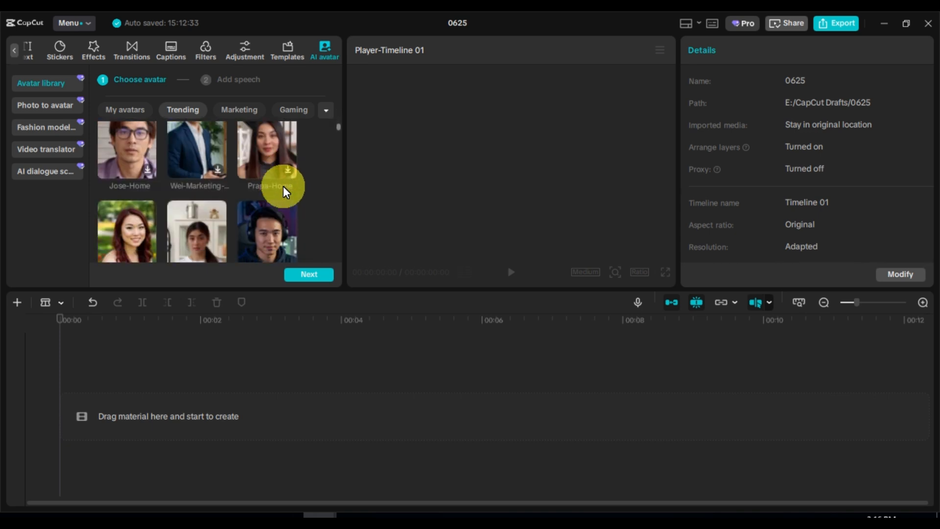
scroll(283, 186, down, 10)
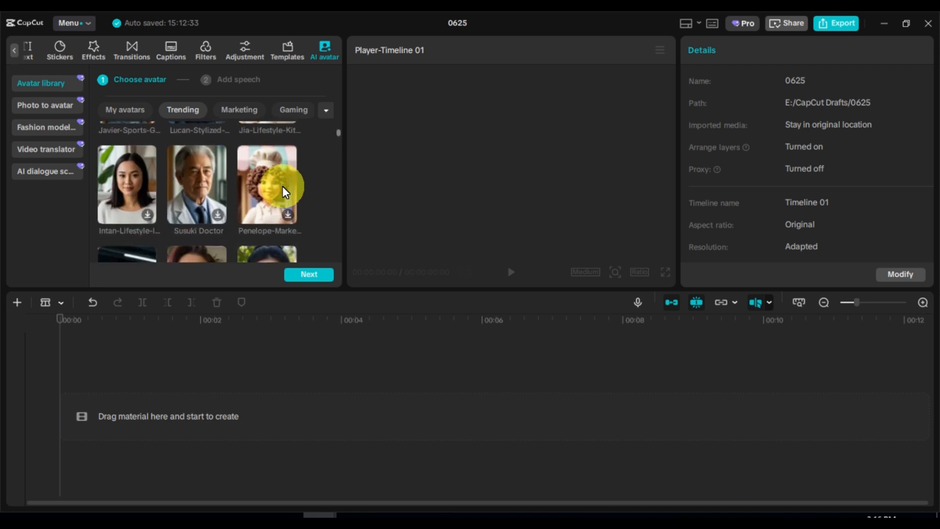
click(268, 134)
scroll(267, 144, up, 1)
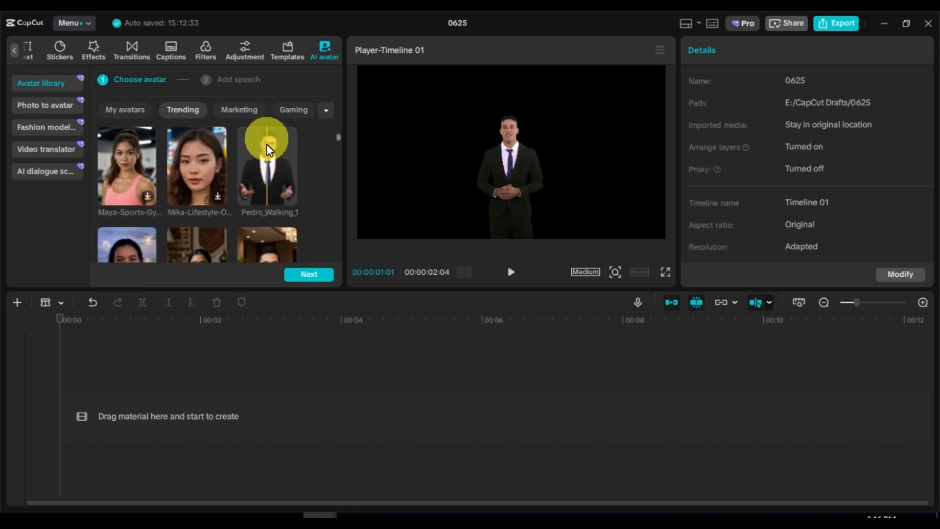
click(266, 156)
click(317, 276)
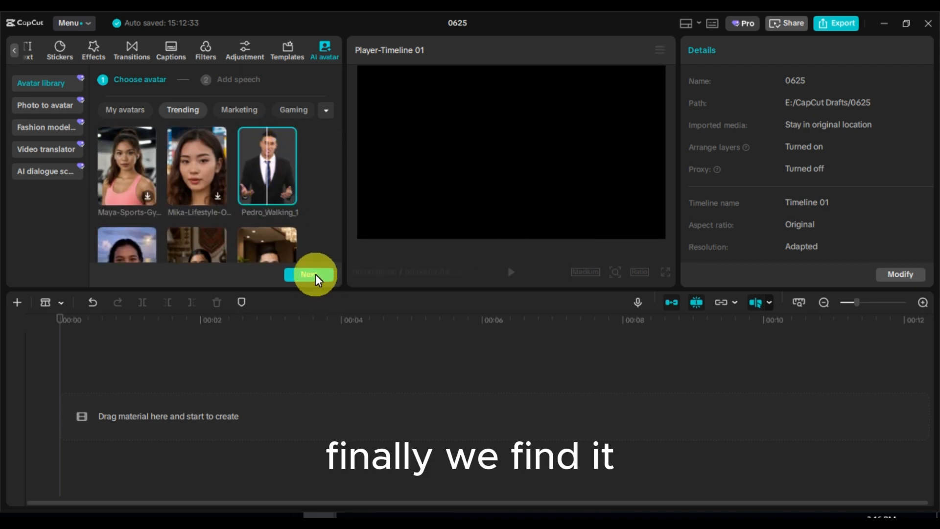
click(315, 272)
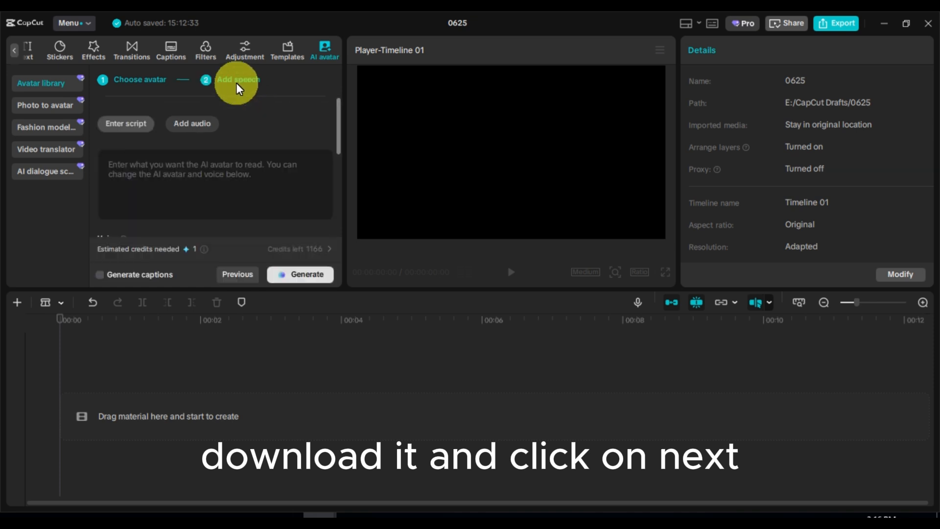
Step: Paste the script beginning "Want to get stronger, healthier, and more flexible?" about 3 essential types of exercise, then generate the speech and apply the AI avatar
click(198, 162)
text("Want to get stronger, healthier, and more flexible? Then you need to know these 3 essential types of exercise that every fitness expert recommends.")
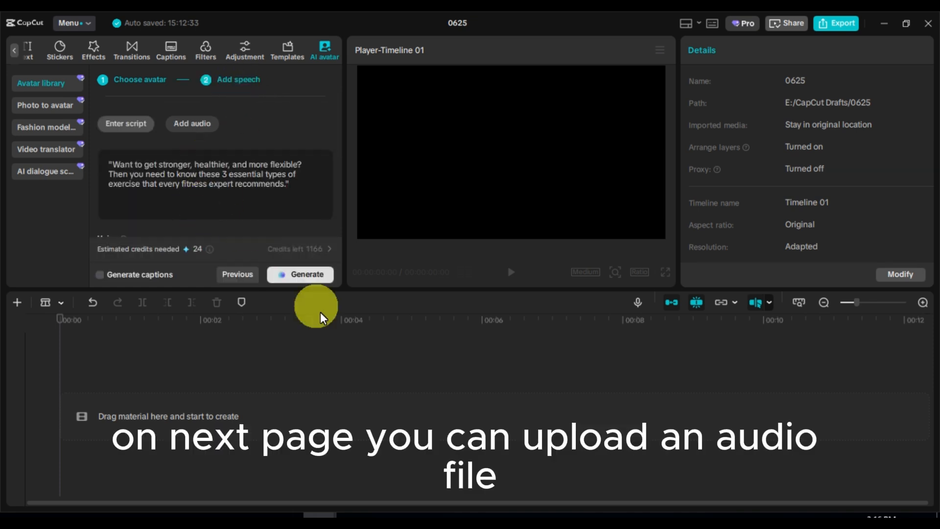
click(293, 276)
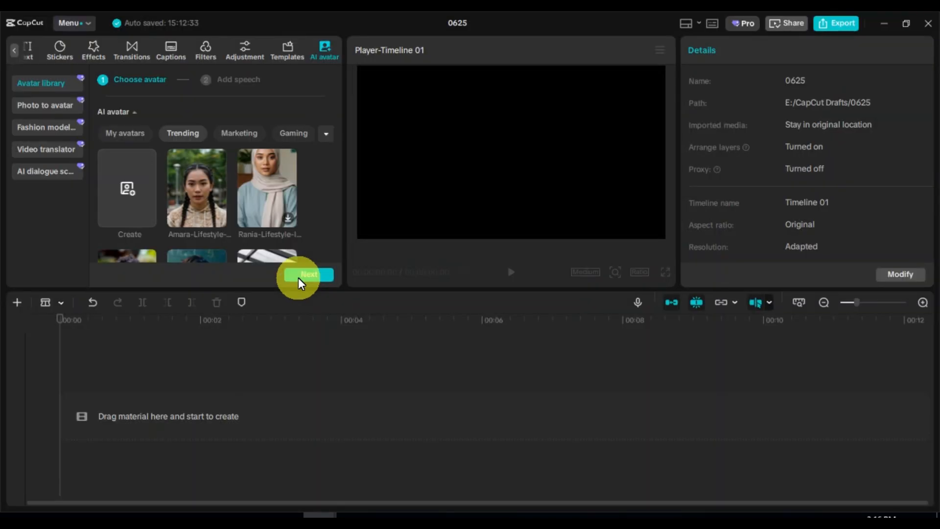
click(298, 277)
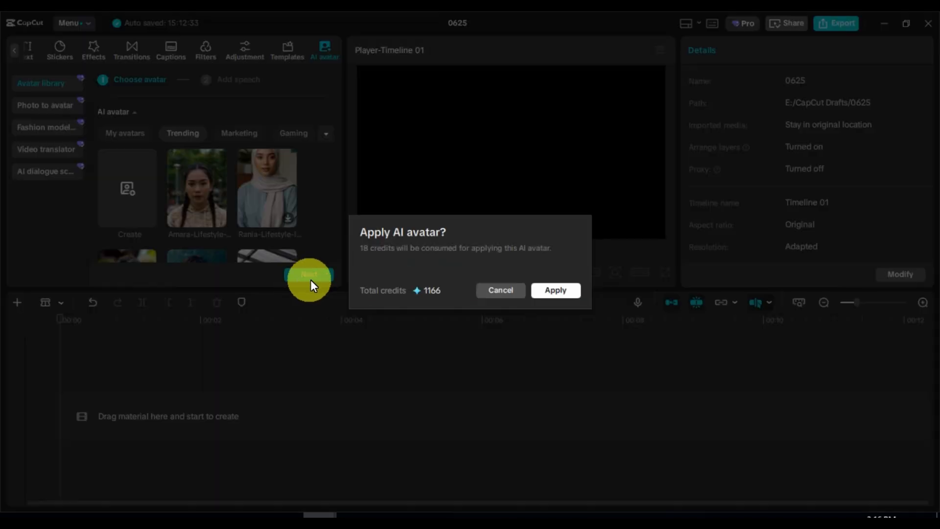
click(562, 293)
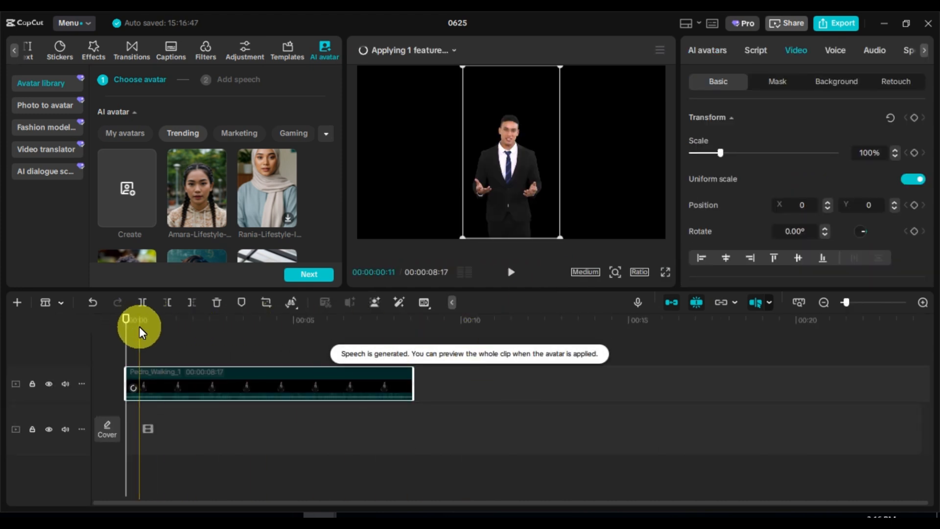
Step: Switch the timeline to the selection tool and play back the generated avatar clip from its start
click(454, 51)
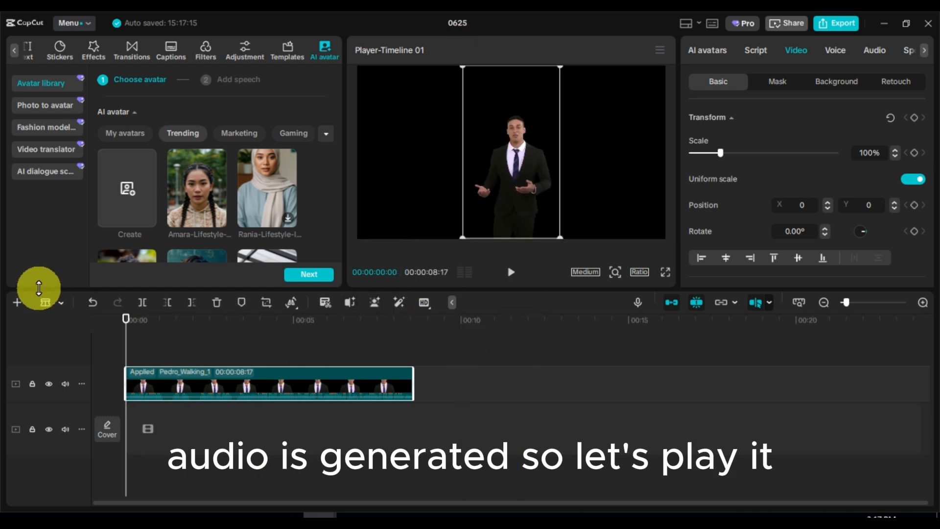
click(62, 305)
click(62, 338)
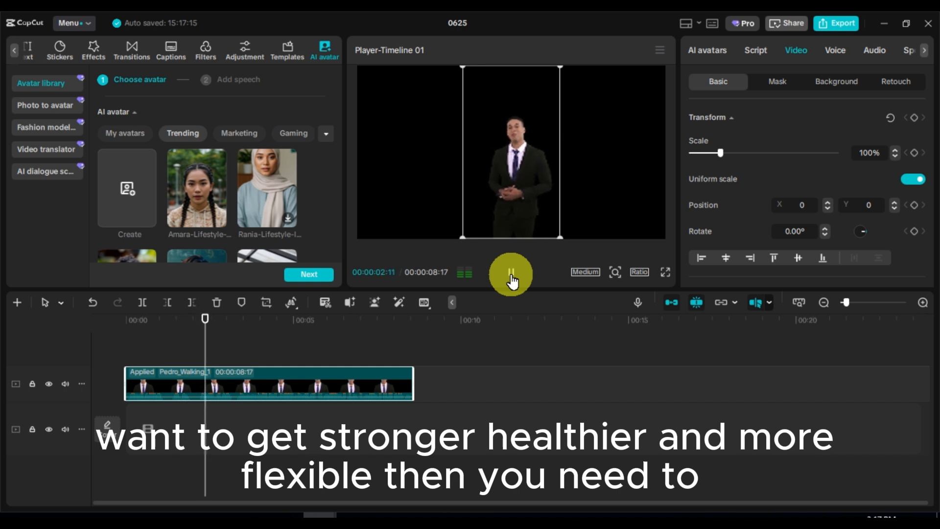
click(511, 275)
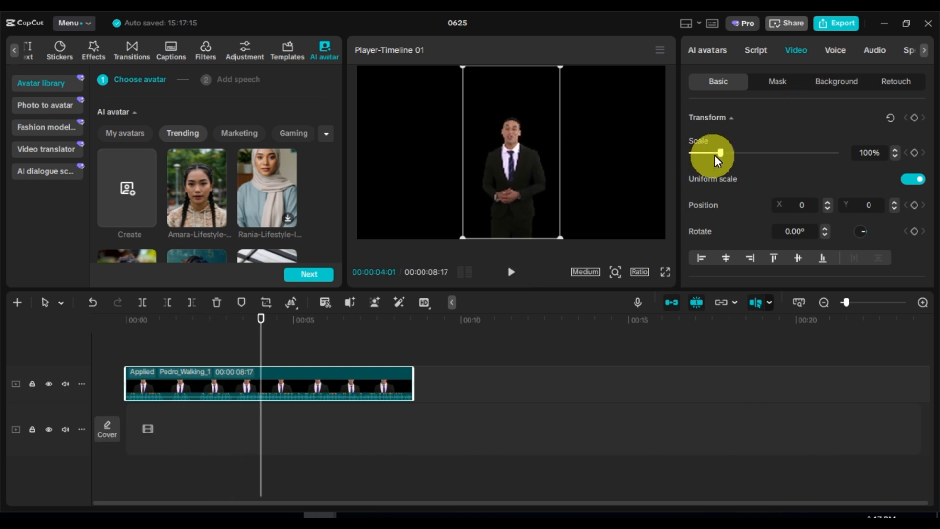
Step: Enlarge the avatar clip to a scale of 235%, keeping it centred in the frame, and return the playhead to the start
drag(721, 152, 760, 157)
drag(509, 157, 516, 155)
drag(258, 324, 110, 337)
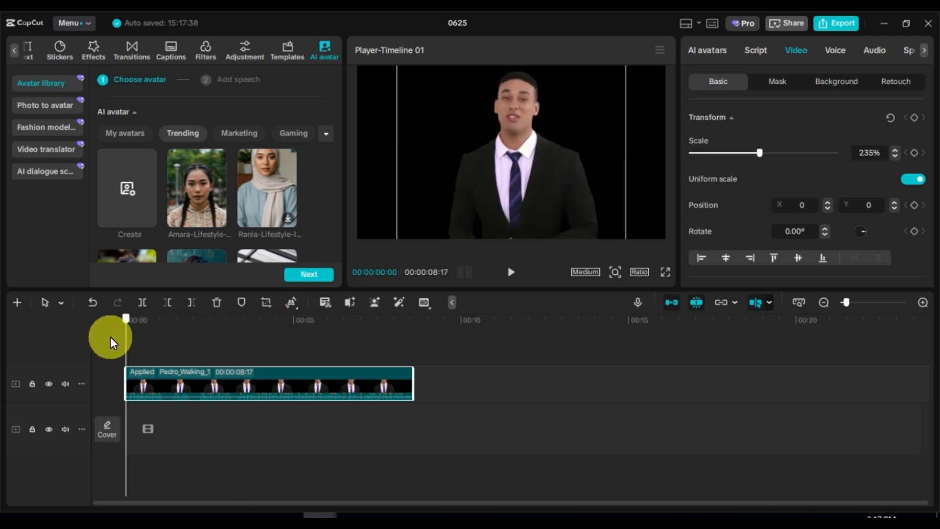
Step: Place the wolfofart-ai-generated-9129294.png background under the avatar clip and extend it to the avatar's end at 00:00:08:17
click(17, 49)
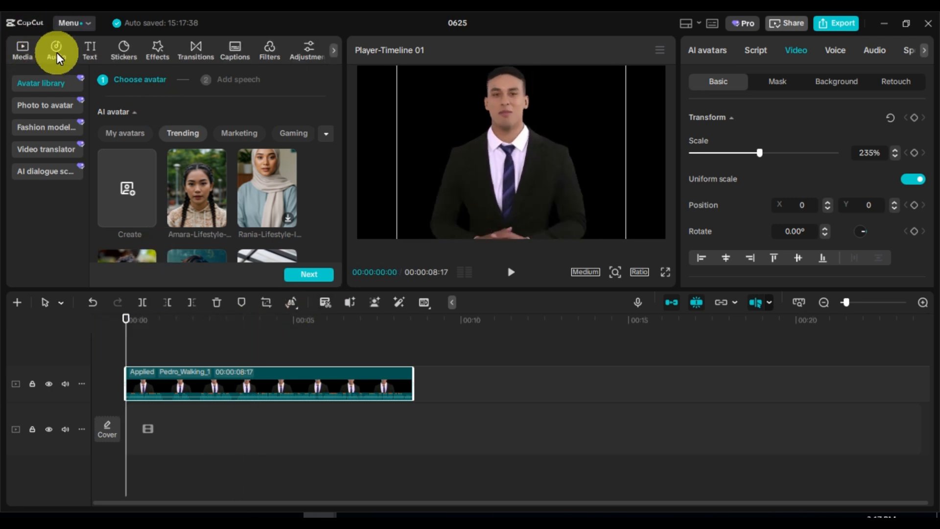
click(25, 46)
scroll(196, 188, down, 2)
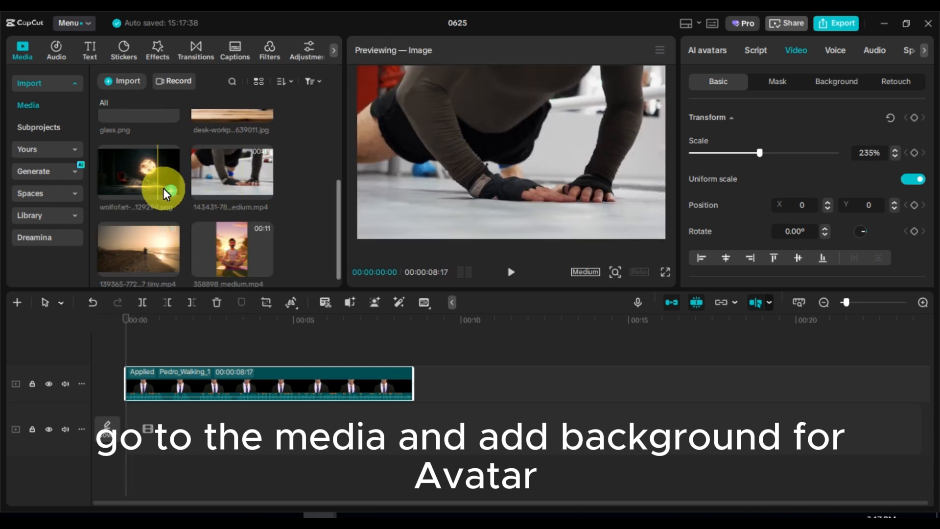
drag(144, 171, 137, 431)
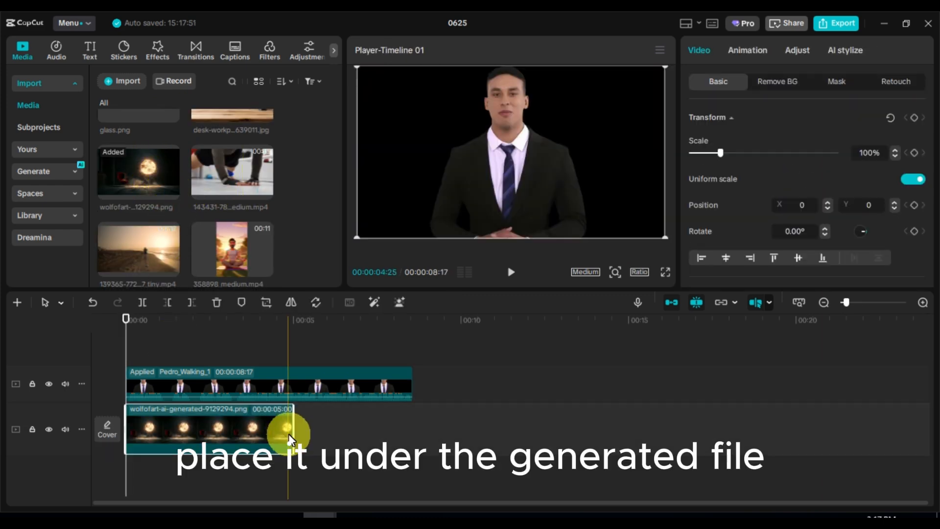
drag(290, 439, 409, 430)
Step: Animate the background image with keyframes, setting its scale to 150% at the clip's start and 100% at its end
click(923, 302)
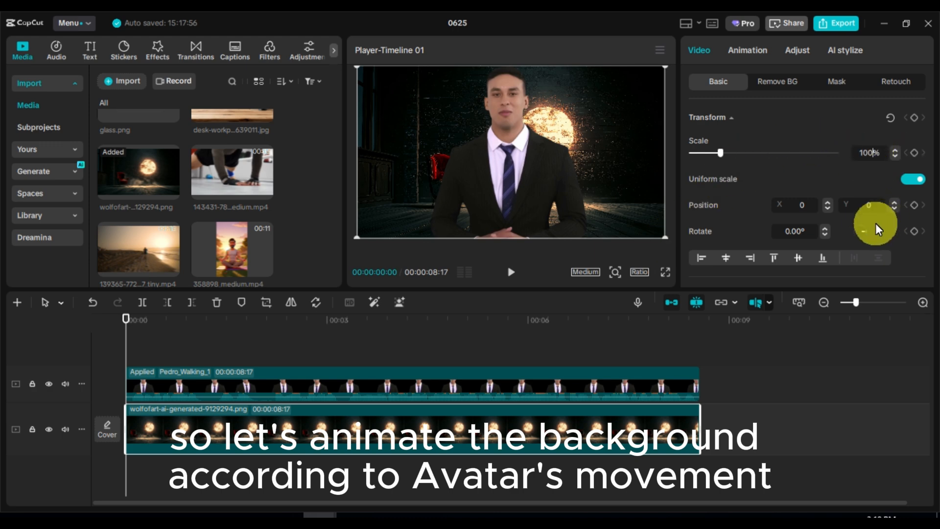
key(BackSpace)
key(BackSpace)
text(50)
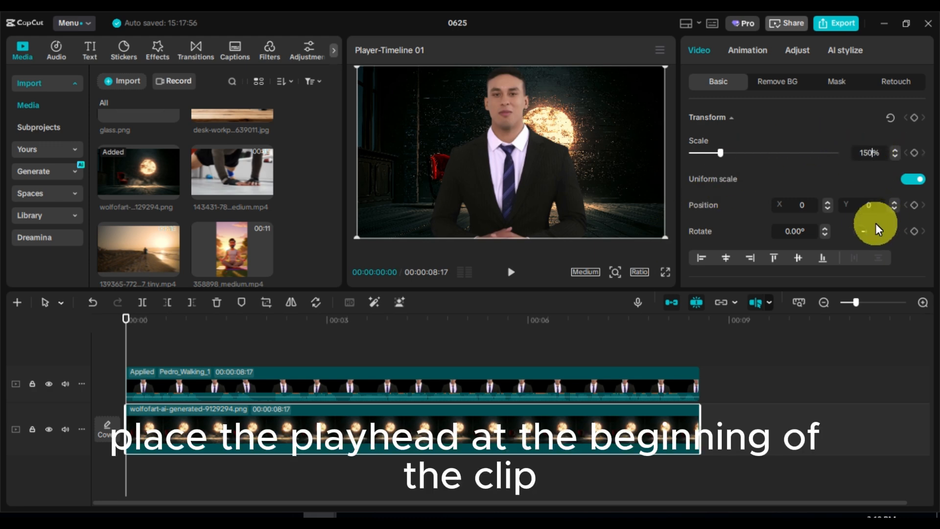
click(914, 118)
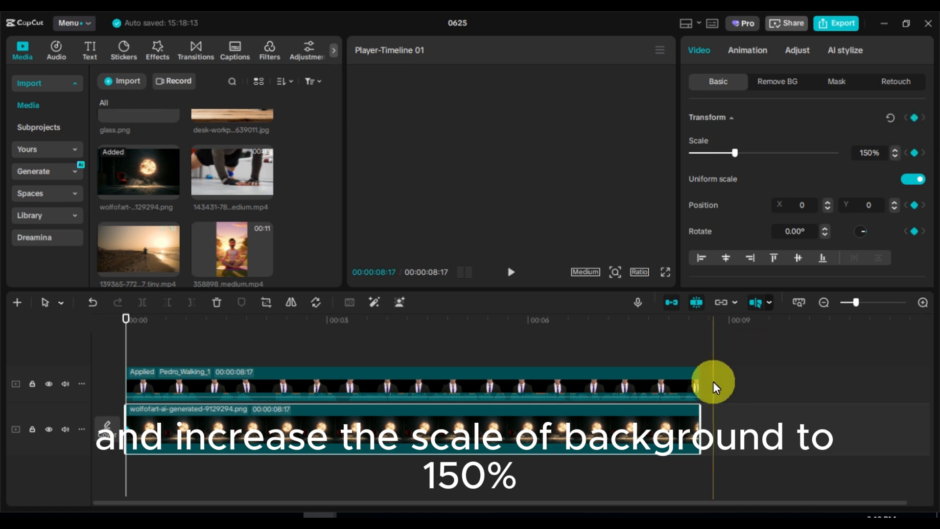
click(699, 321)
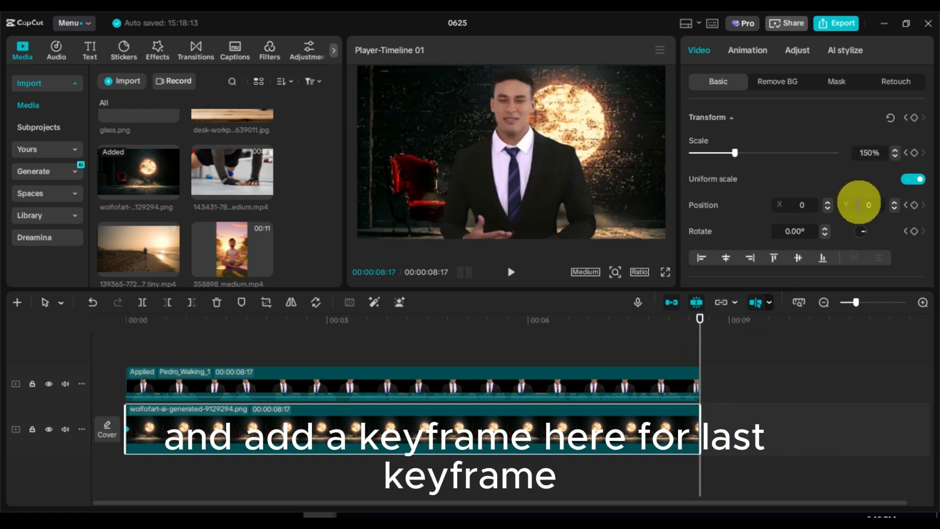
key(Return)
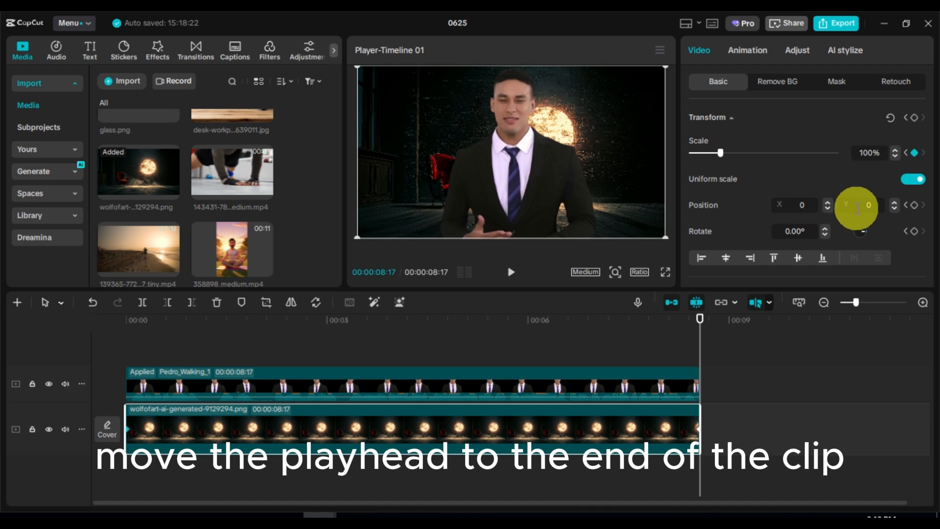
Step: Play back the avatar over the animated background from the start, then return the playhead to the beginning
drag(700, 353, 126, 361)
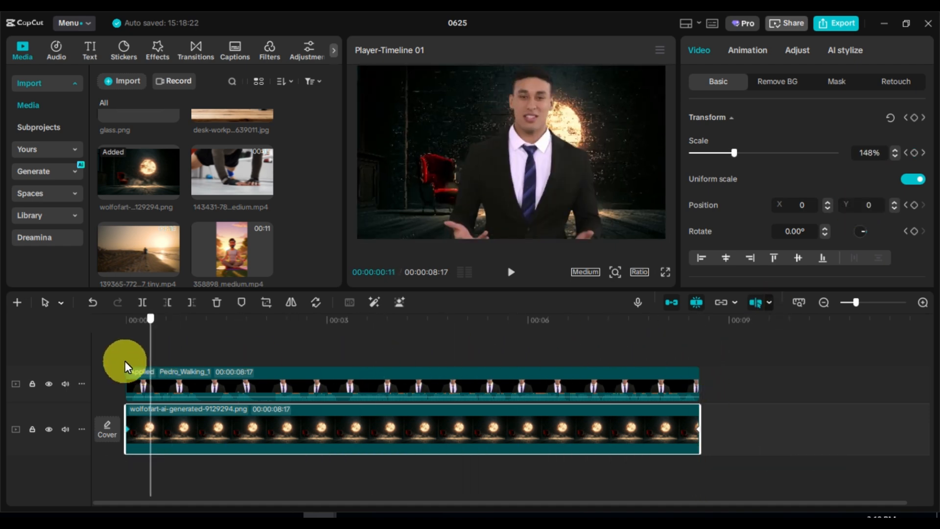
click(509, 271)
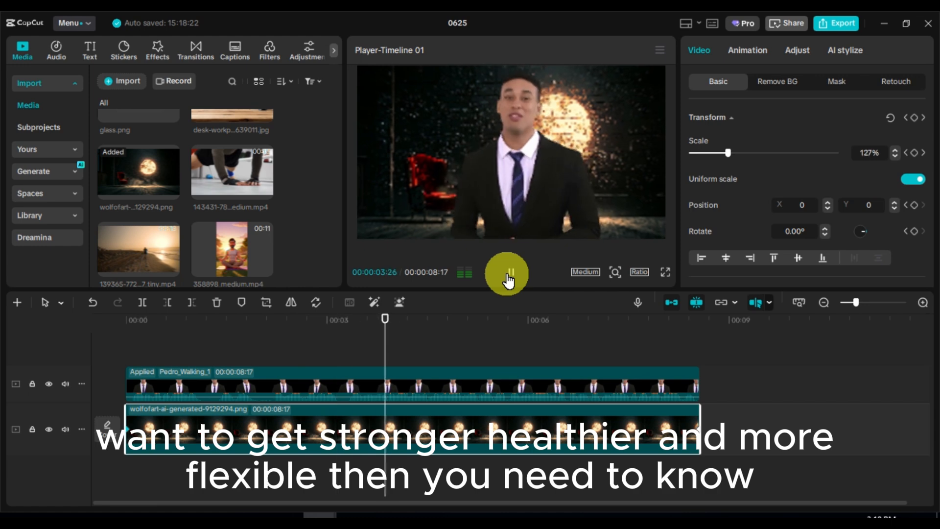
click(509, 272)
drag(416, 344, 83, 334)
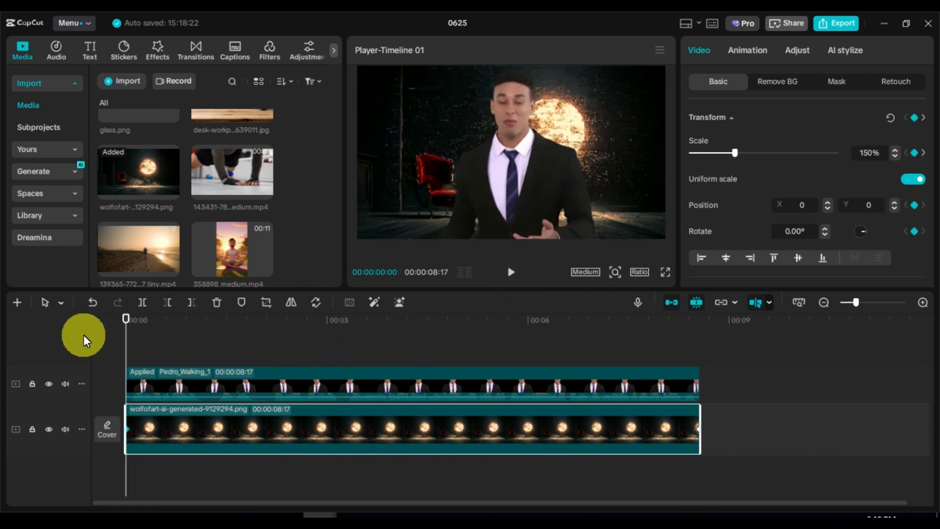
scroll(193, 167, up, 3)
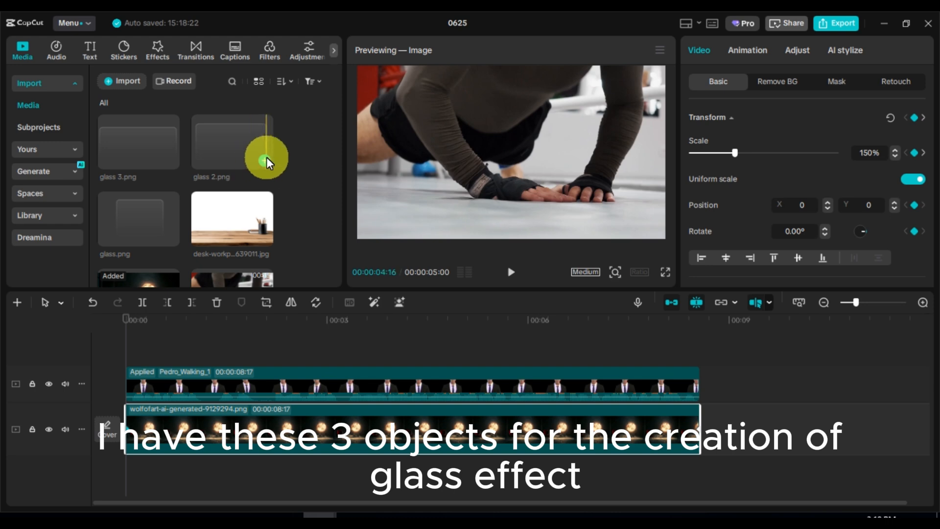
click(267, 157)
drag(288, 421, 277, 344)
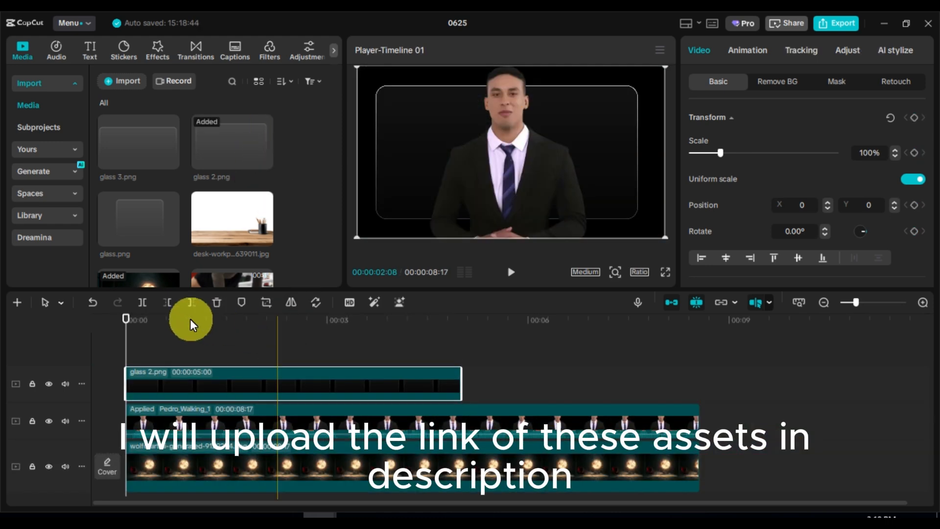
click(190, 320)
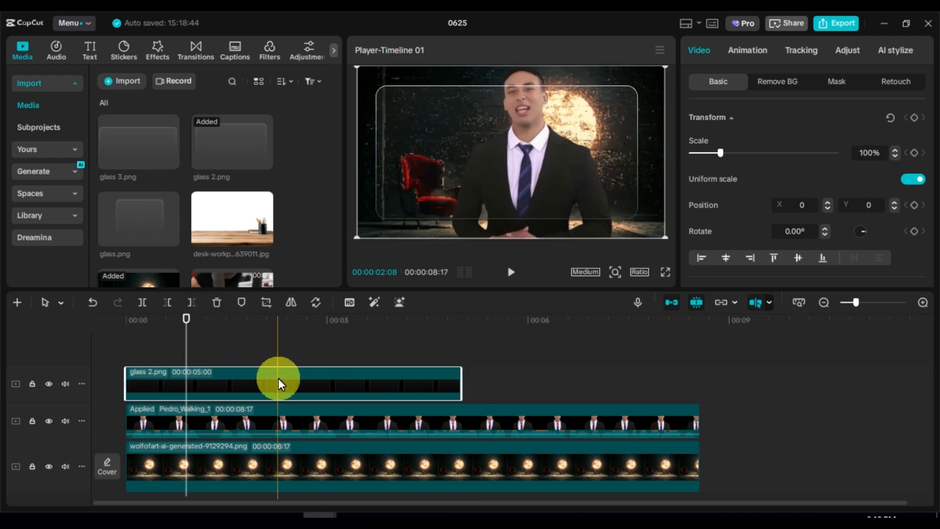
key(Delete)
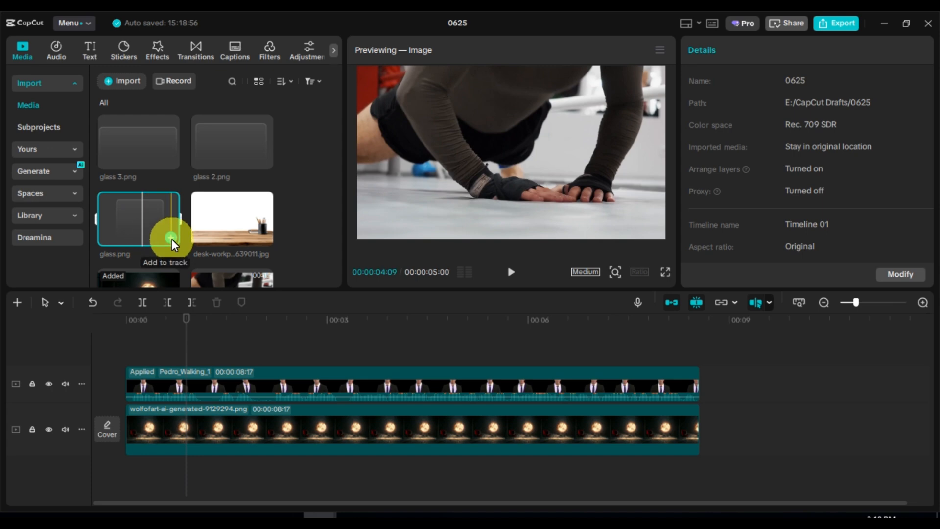
Step: Add glass.png on a track above the avatar clip and stretch it to the end of the clips at 00:00:08:17
click(171, 238)
drag(269, 413, 267, 366)
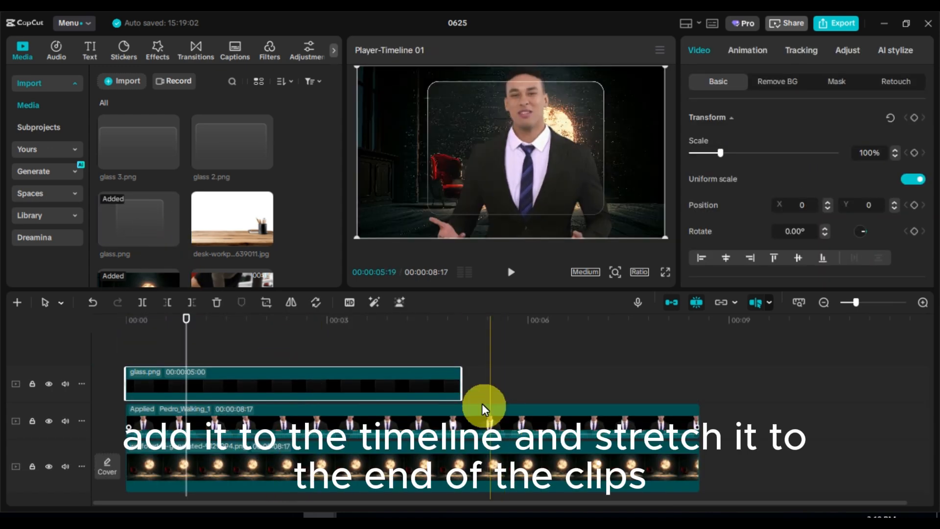
drag(464, 383, 700, 414)
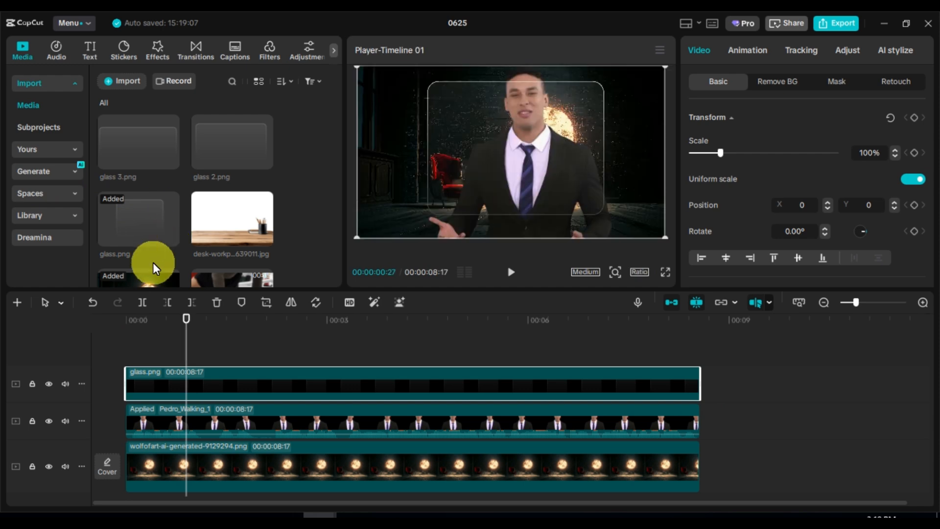
scroll(153, 263, down, 3)
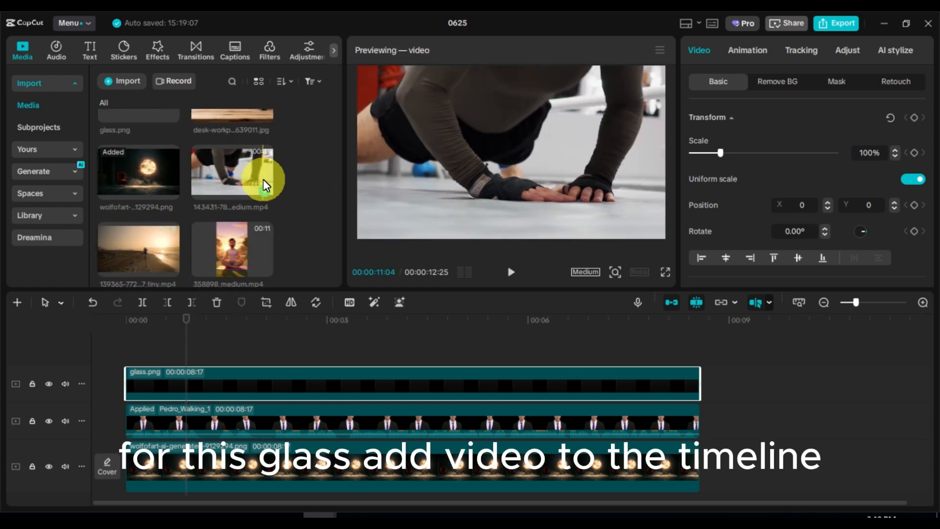
click(263, 191)
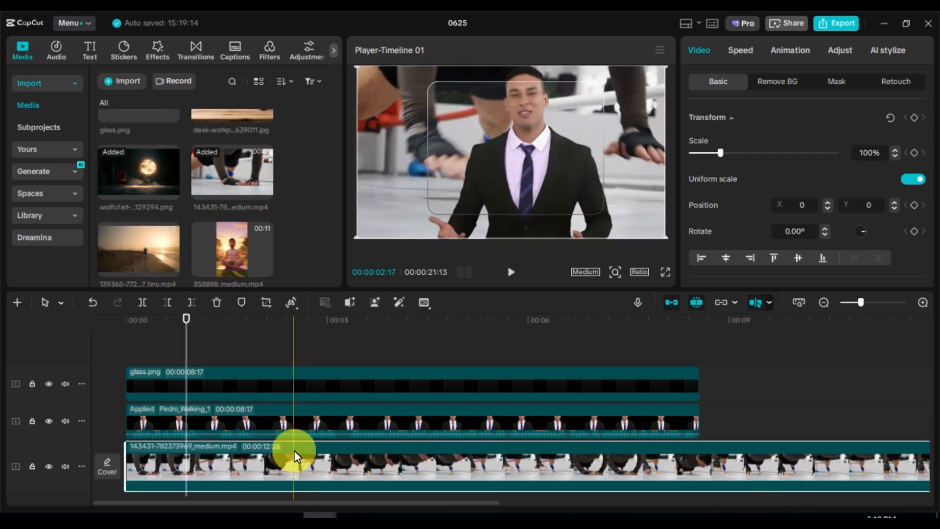
drag(294, 450, 285, 354)
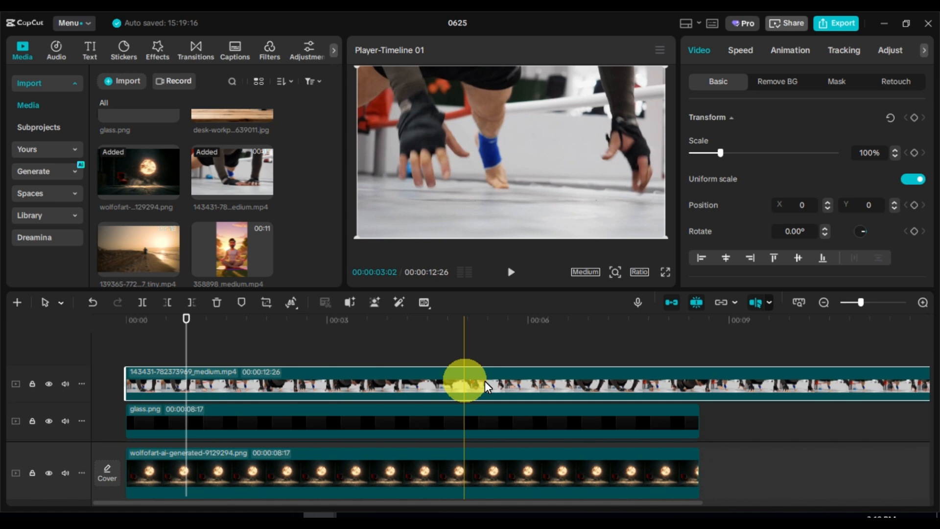
Step: Trim the end of the push-up video to match the other clips at 00:00:08:17
click(701, 337)
click(710, 382)
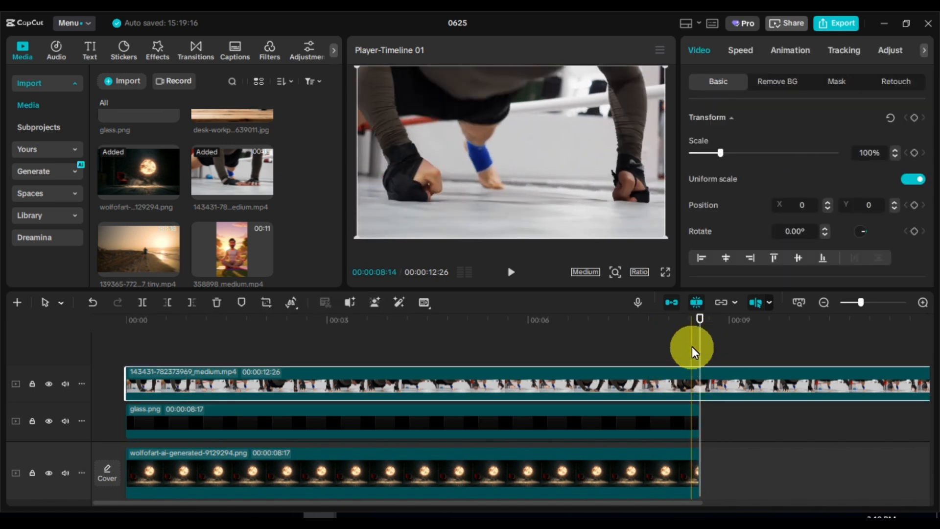
key(w)
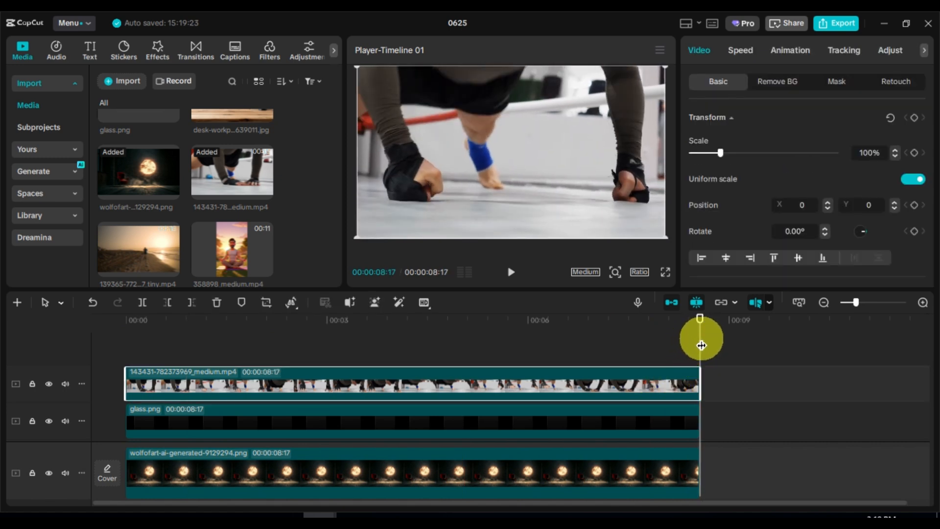
Step: Return the playhead to the start, scale the push-up video to 52% and place it inside the glass frame at X 51, Y 227
click(126, 320)
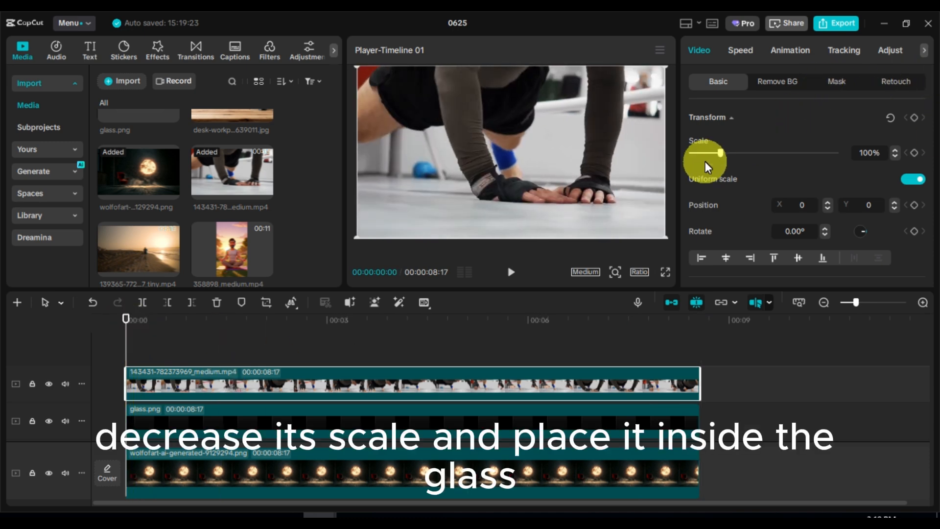
drag(718, 154, 703, 156)
drag(513, 155, 517, 137)
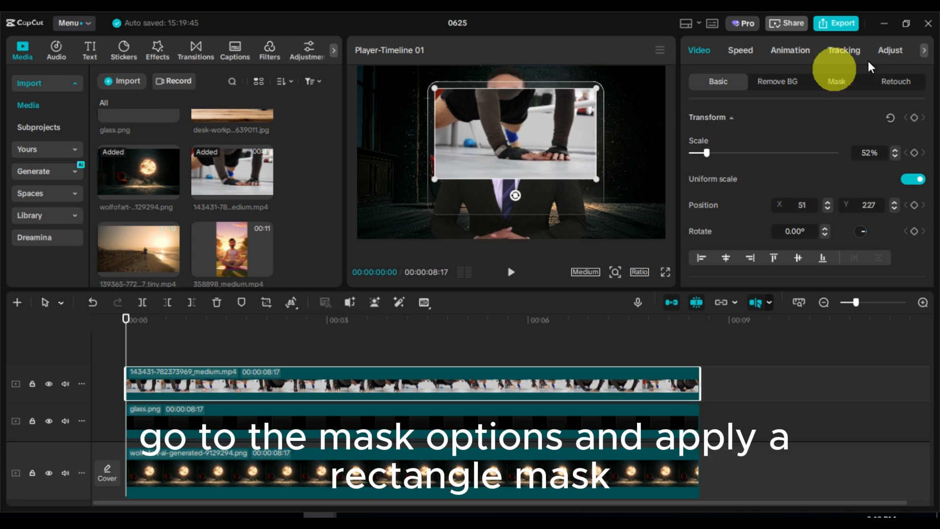
Step: Apply a rectangle mask to the push-up video, sized 1296 by 724 to cover the footage, with corners rounded to 25
click(836, 84)
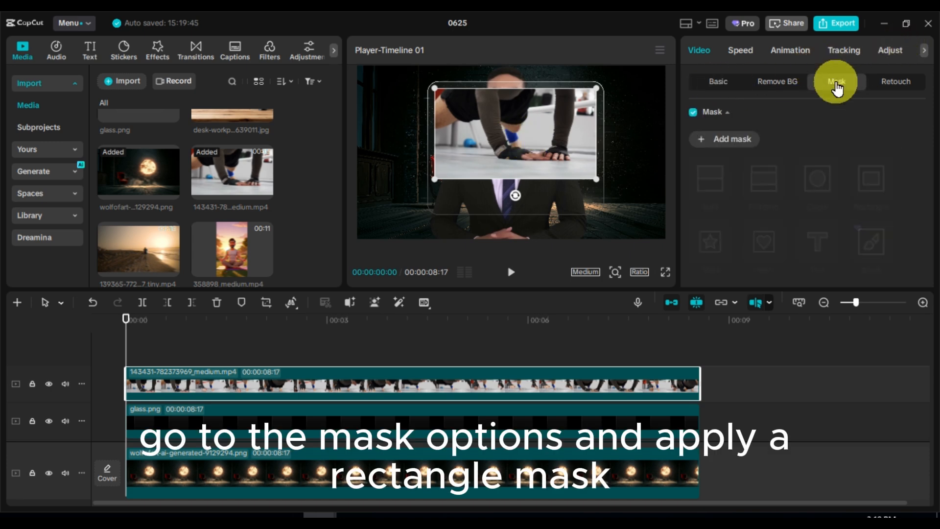
click(742, 146)
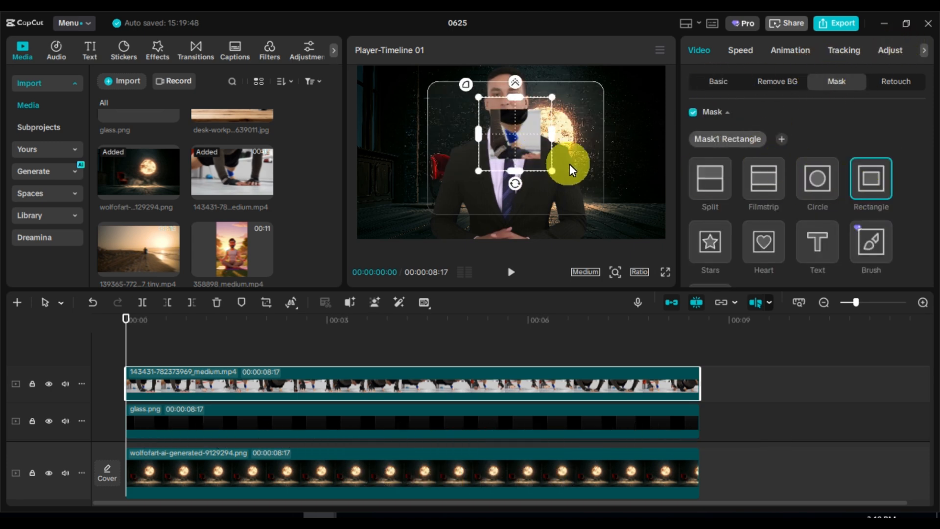
drag(569, 163, 653, 188)
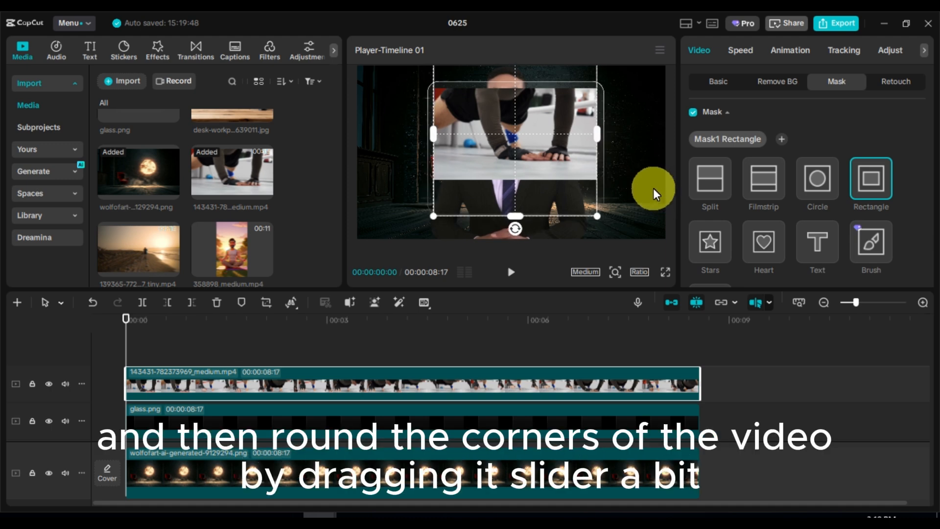
drag(512, 200, 519, 152)
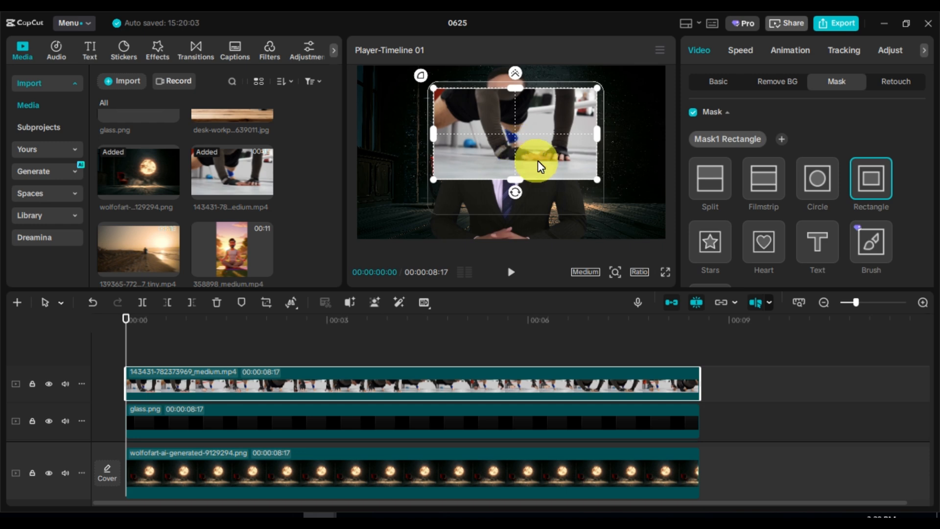
scroll(771, 196, down, 10)
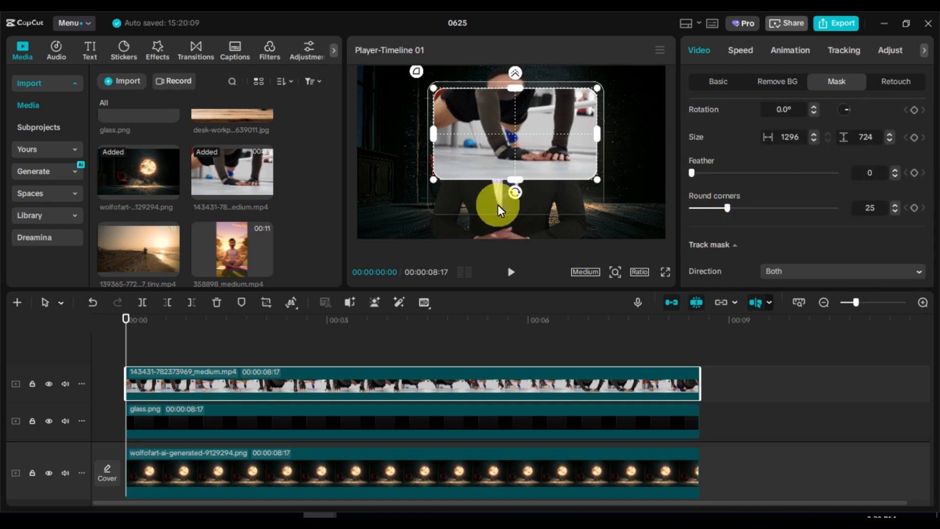
click(703, 84)
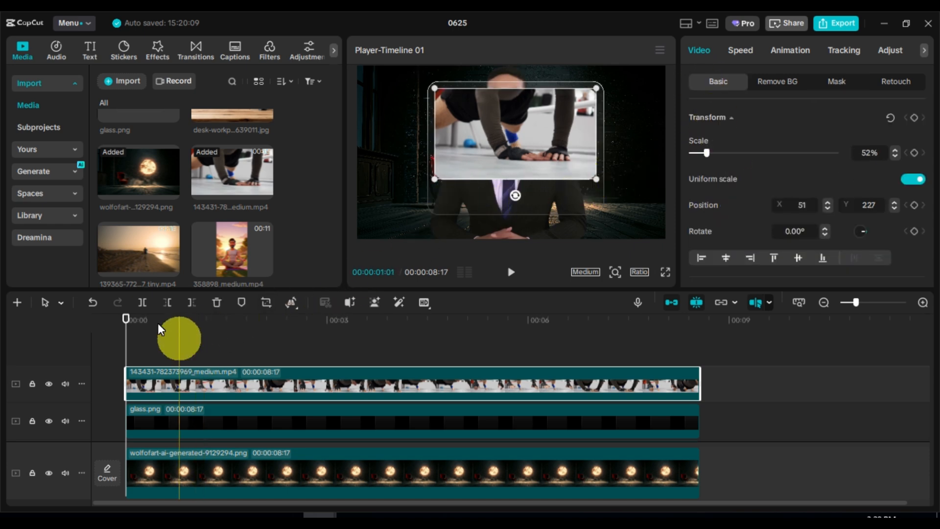
Step: Add a default text on a track above the push-up video and stretch it to the clips' end at 00:00:08:17
click(90, 49)
click(146, 119)
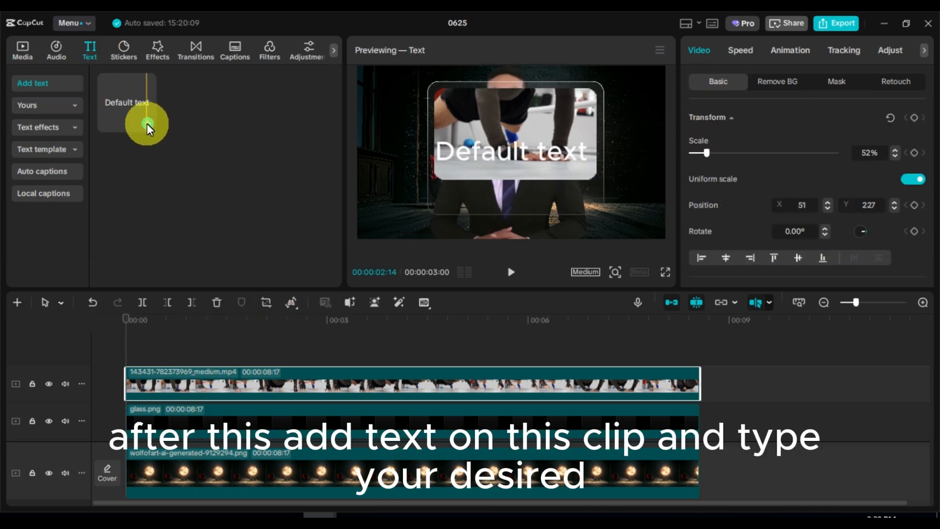
drag(146, 123, 700, 374)
click(92, 325)
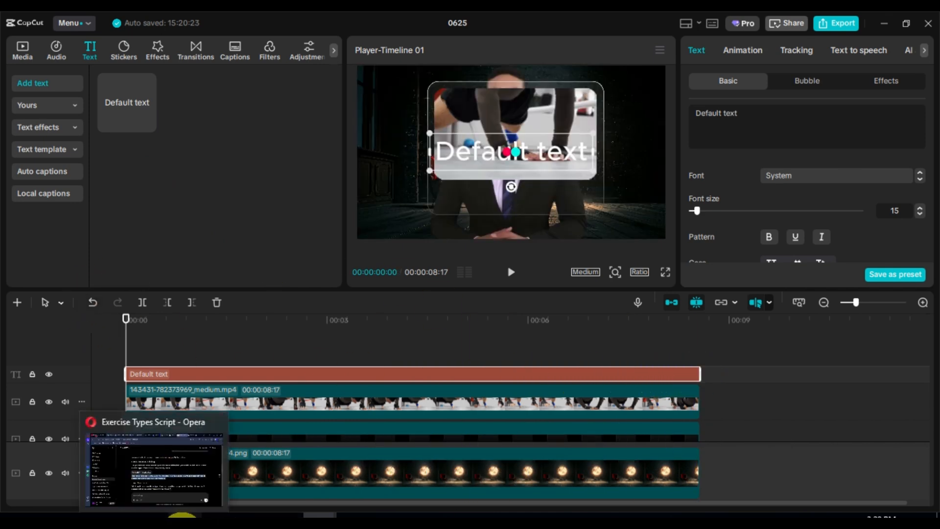
Step: Switch to the ChatGPT exercise script in Opera and copy the push-up benefit "Easy to modify for beginners or make more challenging with advanced variations."
click(179, 514)
scroll(563, 274, down, 2)
scroll(563, 294, up, 3)
scroll(565, 299, down, 15)
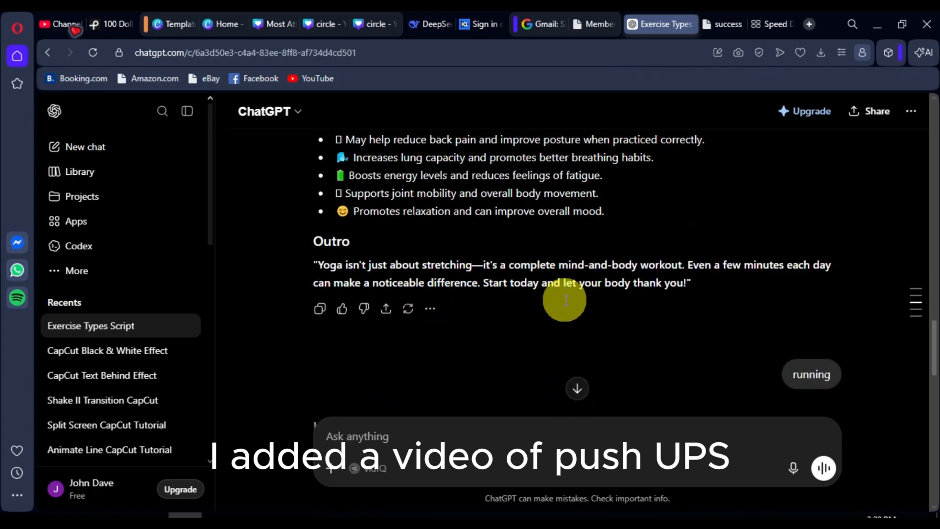
scroll(565, 299, up, 6)
scroll(565, 299, up, 8)
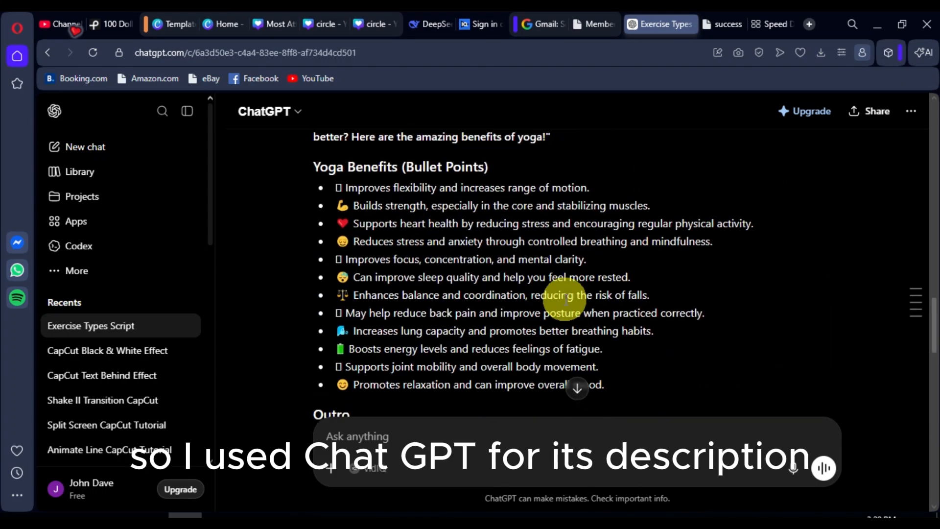
scroll(565, 298, down, 10)
scroll(563, 301, down, 10)
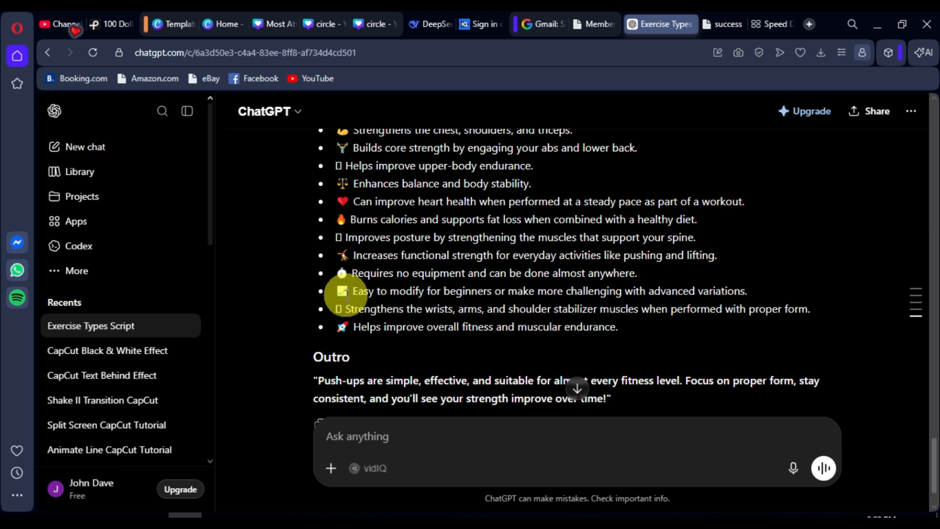
drag(353, 293, 759, 295)
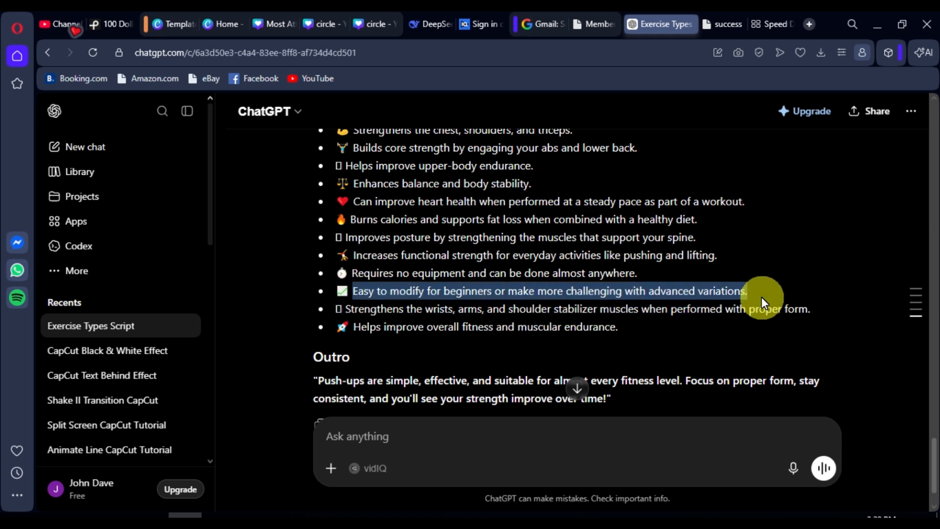
right_click(701, 290)
click(727, 347)
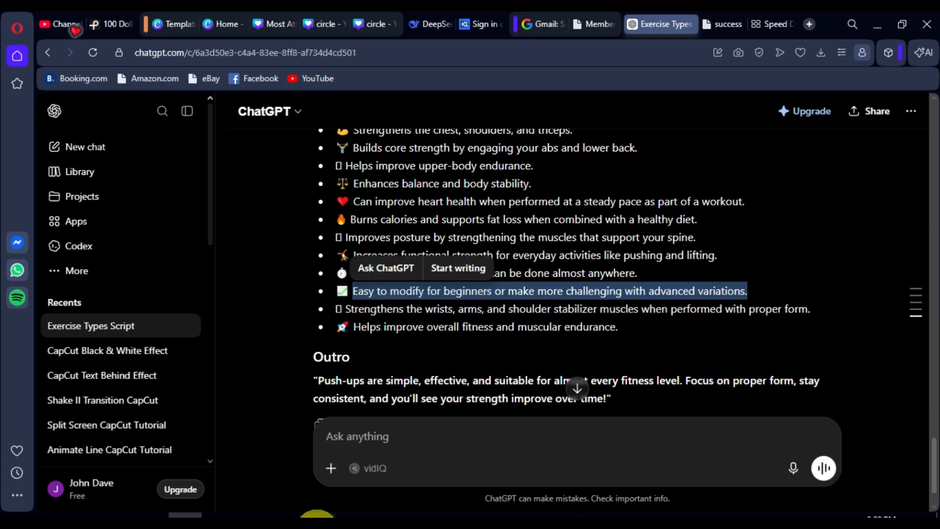
Step: Switch back to CapCut, replace the default text with the copied sentence and break it into three lines after "beginners" and "with"
mouse_move(317, 515)
click(280, 456)
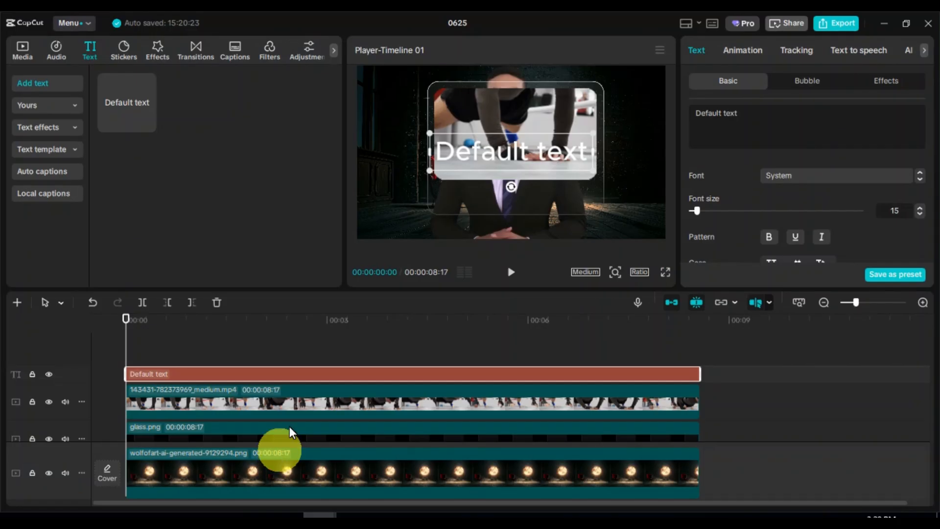
click(753, 119)
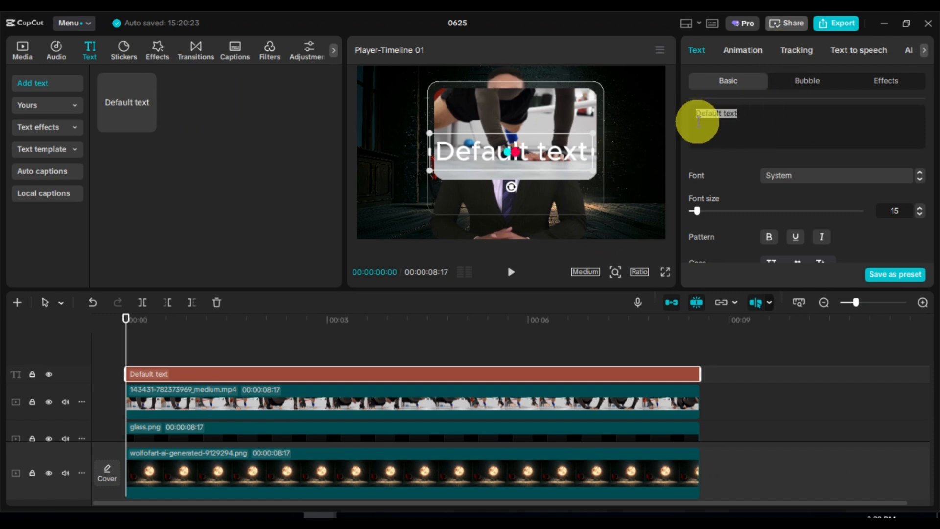
key(ctrl+v)
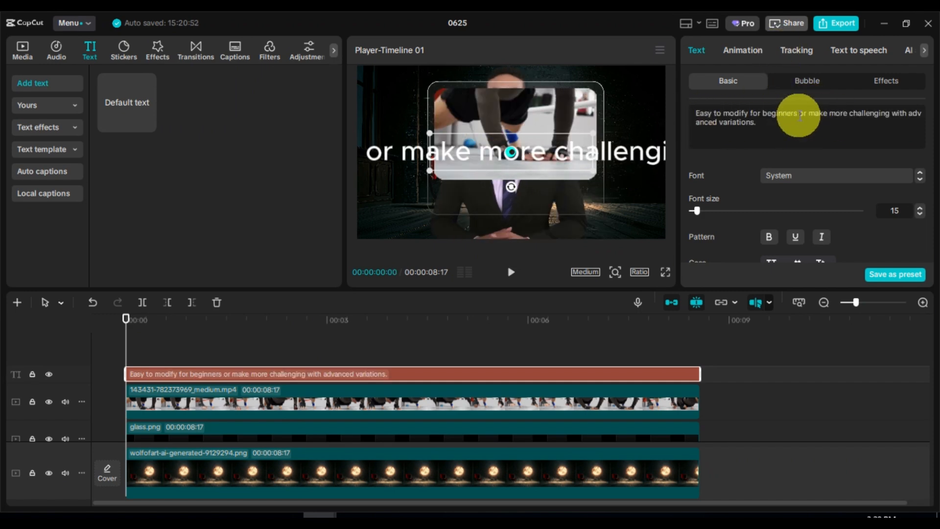
key(Return)
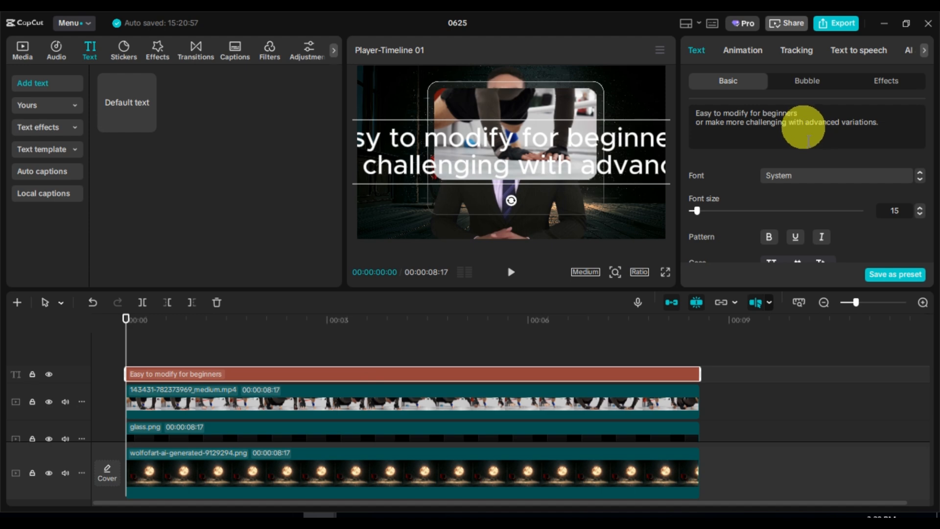
key(Return)
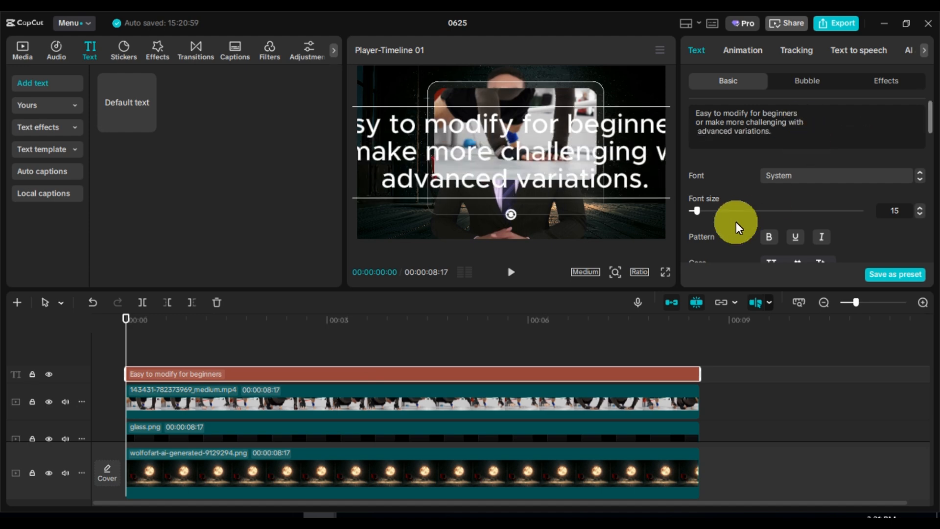
Step: Scale down the three-line text and position it inside the glass frame, just below the push-up video
scroll(736, 221, down, 10)
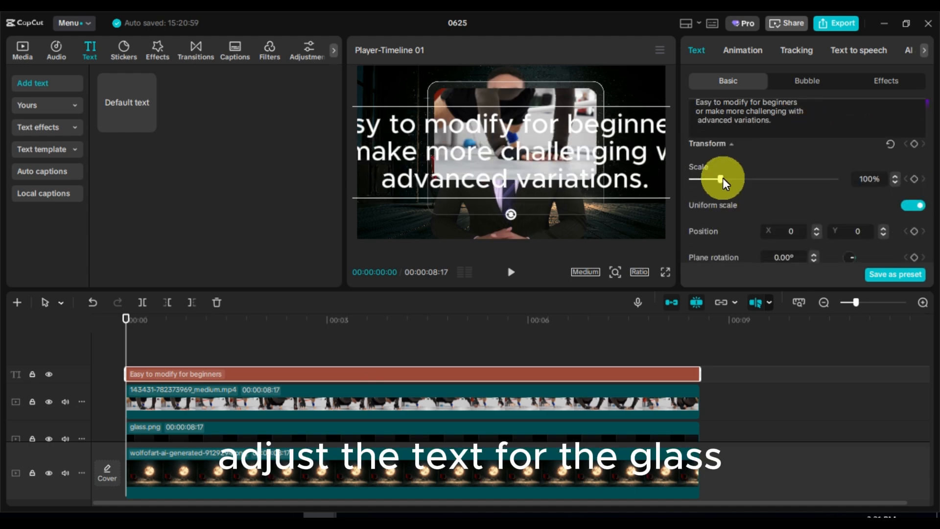
drag(722, 177, 704, 177)
click(526, 157)
mouse_move(524, 183)
mouse_down()
mouse_move(520, 195)
mouse_move(531, 198)
mouse_up()
drag(703, 182, 701, 179)
drag(528, 204, 526, 202)
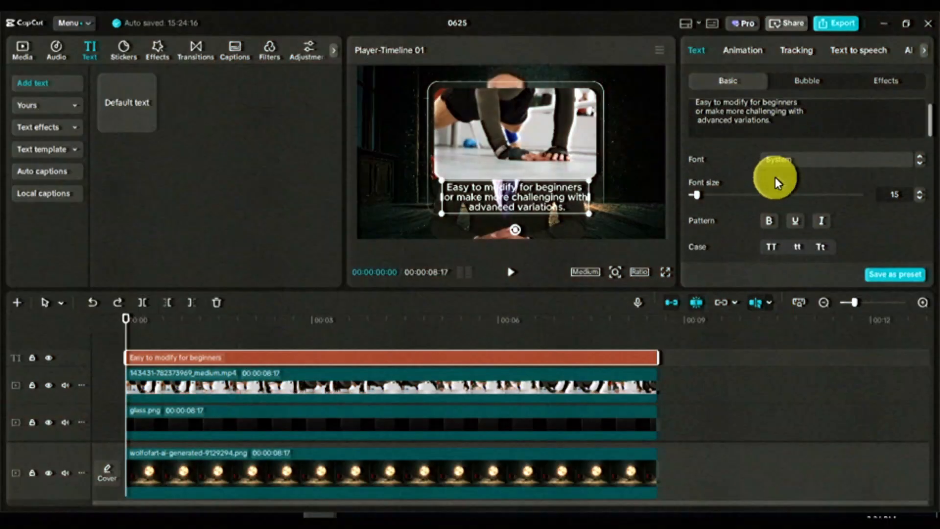
Step: Try the outlined black and red preset styles on the text, settling on the yellow one with a black outline
scroll(774, 178, down, 5)
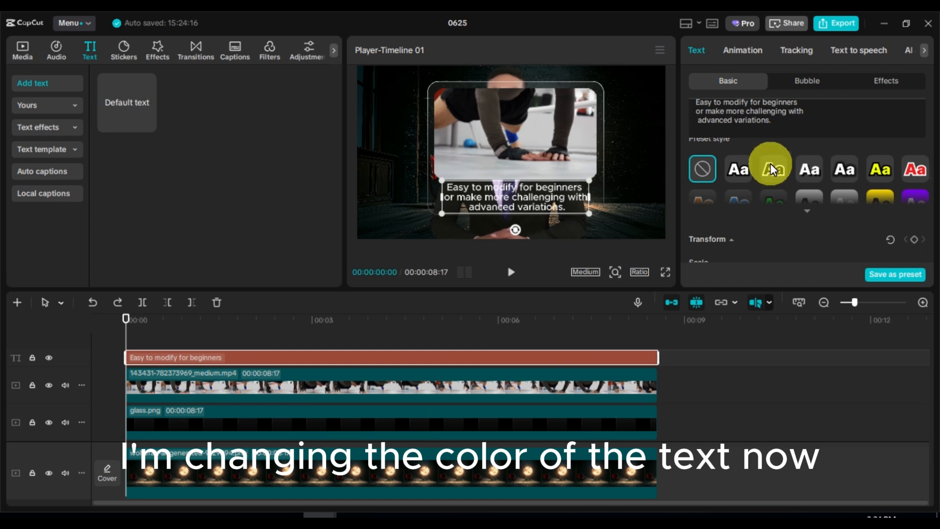
click(772, 169)
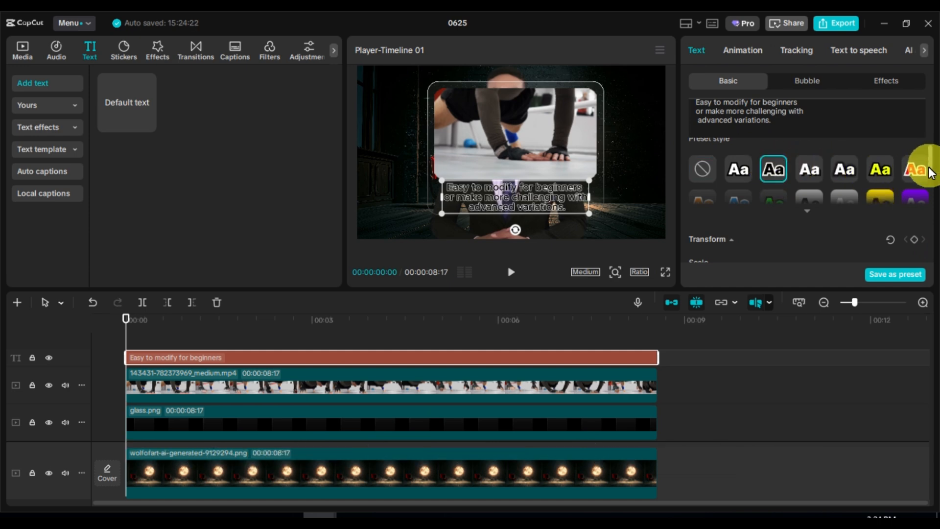
click(910, 170)
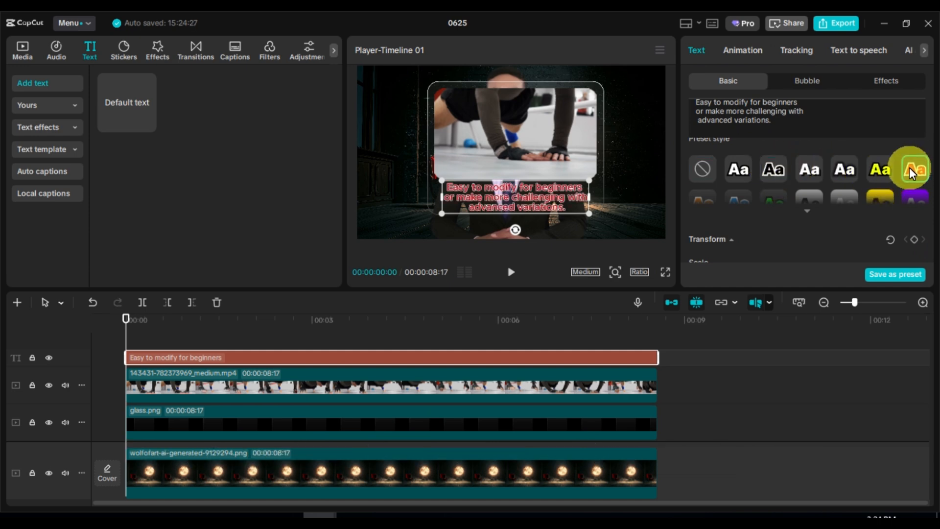
click(879, 168)
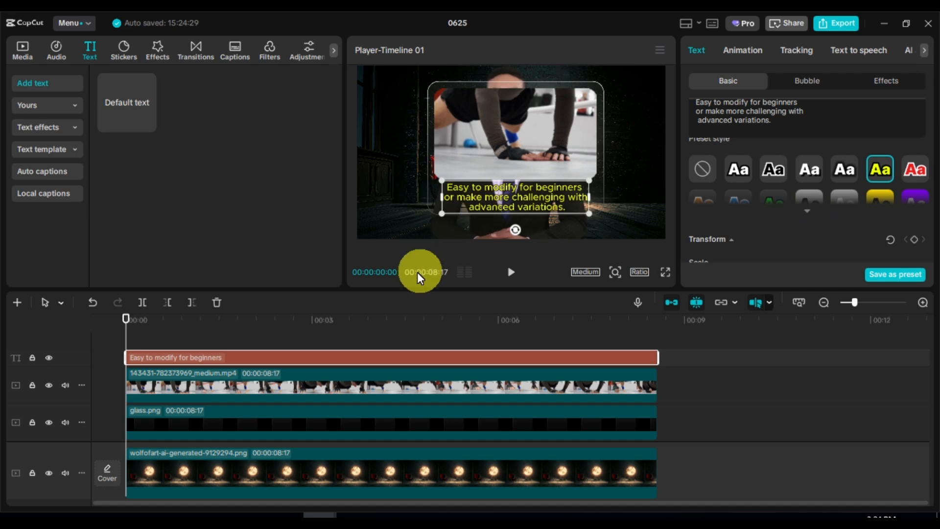
Step: Combine the text, push-up video and glass.png into one compound clip and open its video settings
ctrl+click(295, 381)
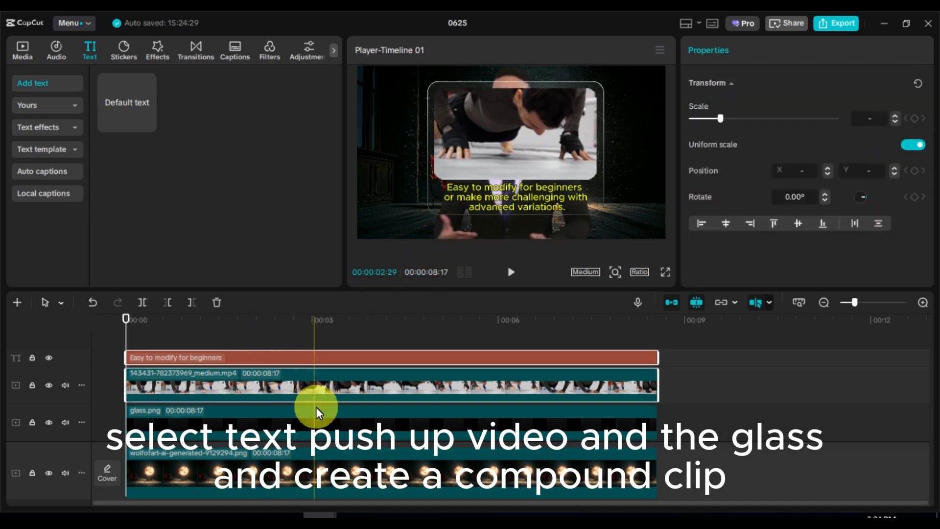
ctrl+click(325, 417)
right_click(325, 417)
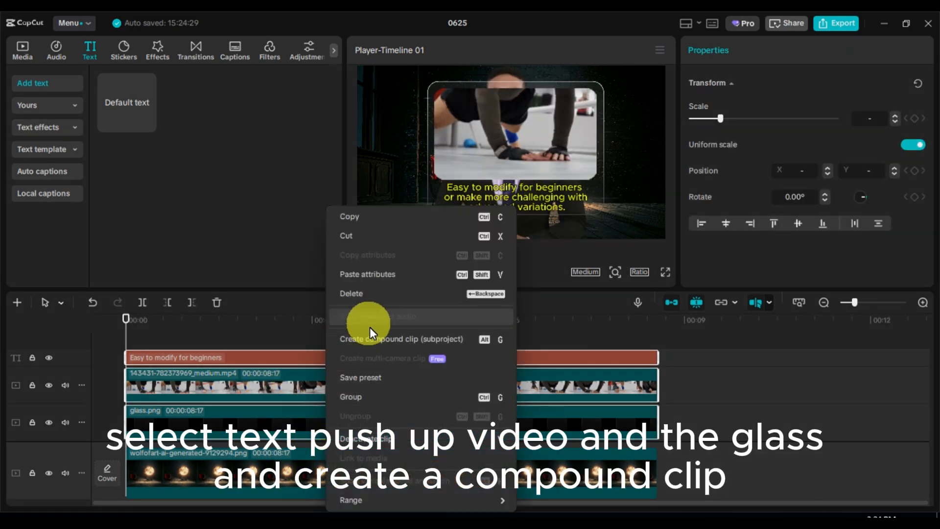
click(366, 336)
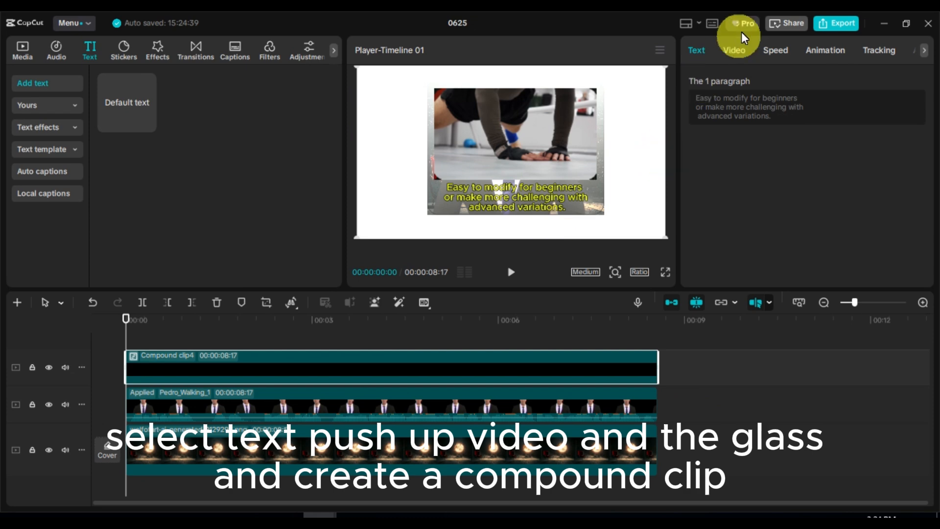
click(742, 52)
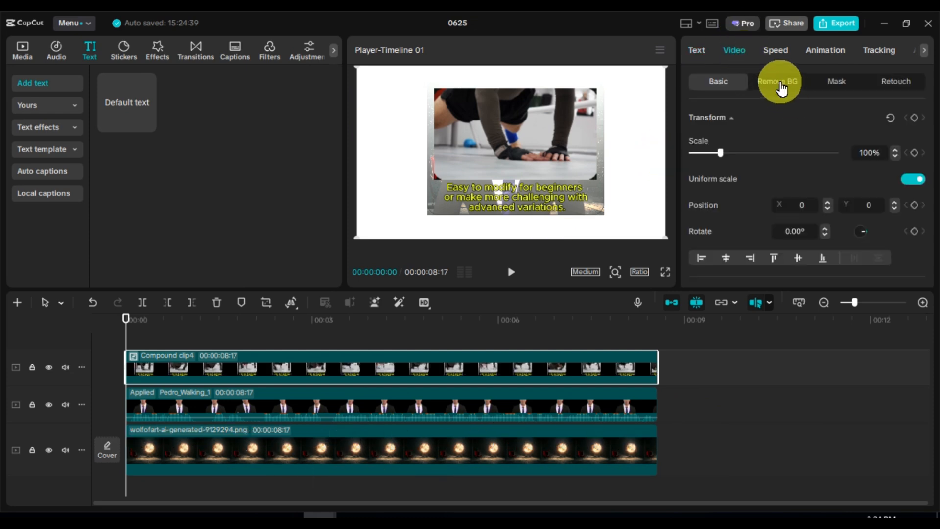
Step: Enable chroma key on the compound clip and pick the white background beside the glass panel as the colour to remove
click(778, 80)
click(693, 182)
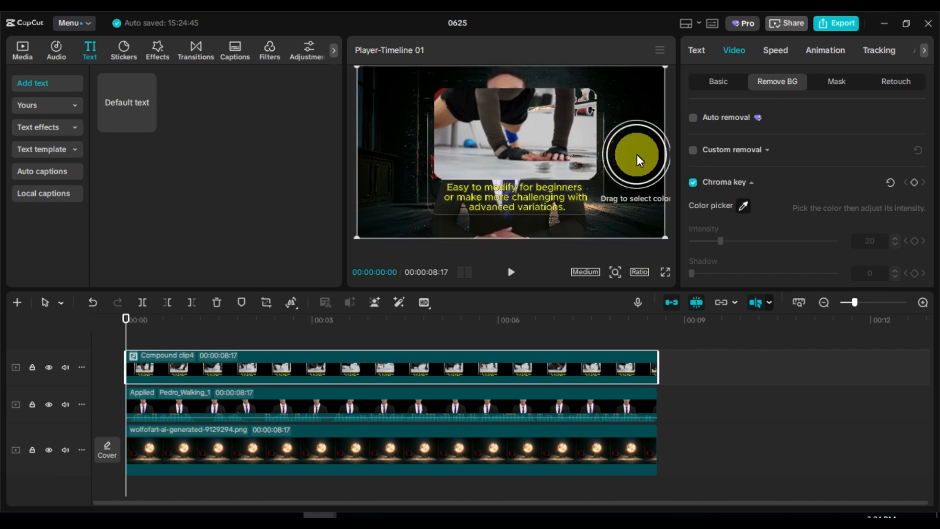
click(641, 156)
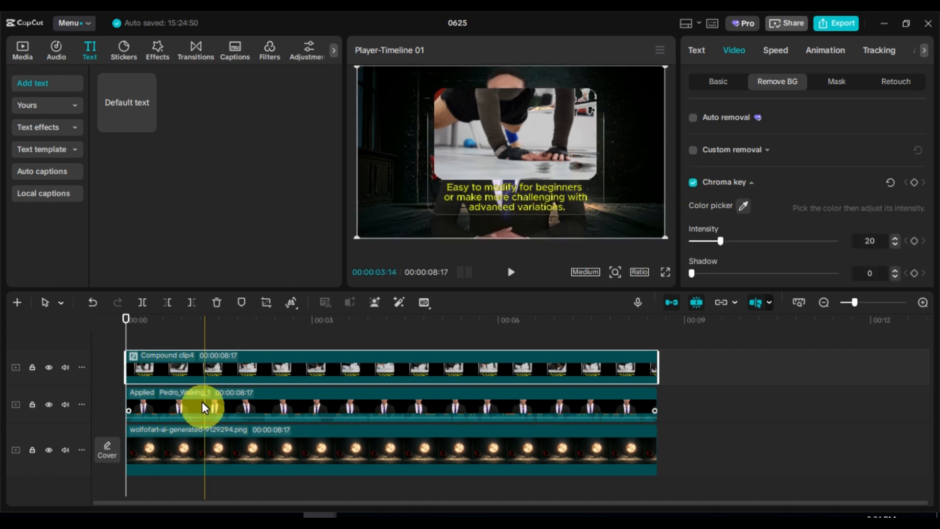
Step: Scale the compound clip down to about 73% and move it to the avatar's chest, at about X 0, Y -296
click(715, 81)
drag(552, 142, 554, 160)
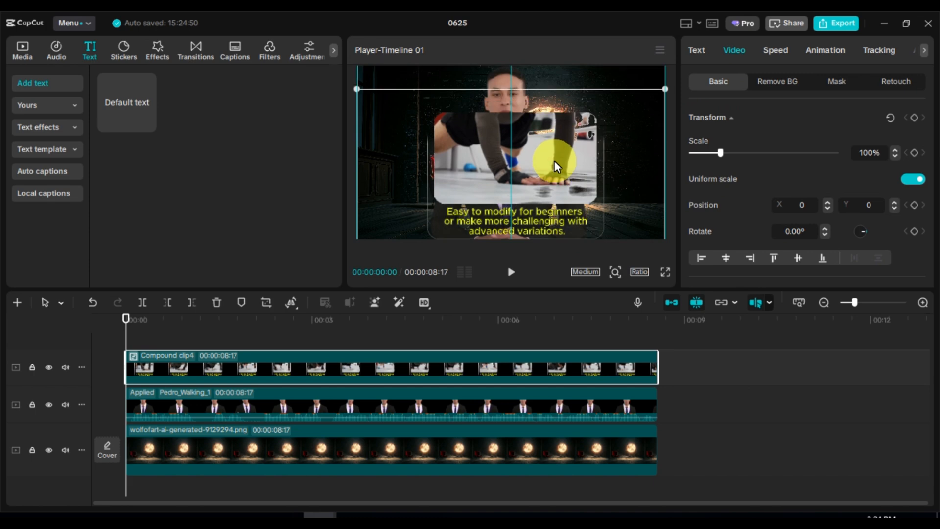
drag(665, 89, 613, 131)
drag(533, 177, 532, 189)
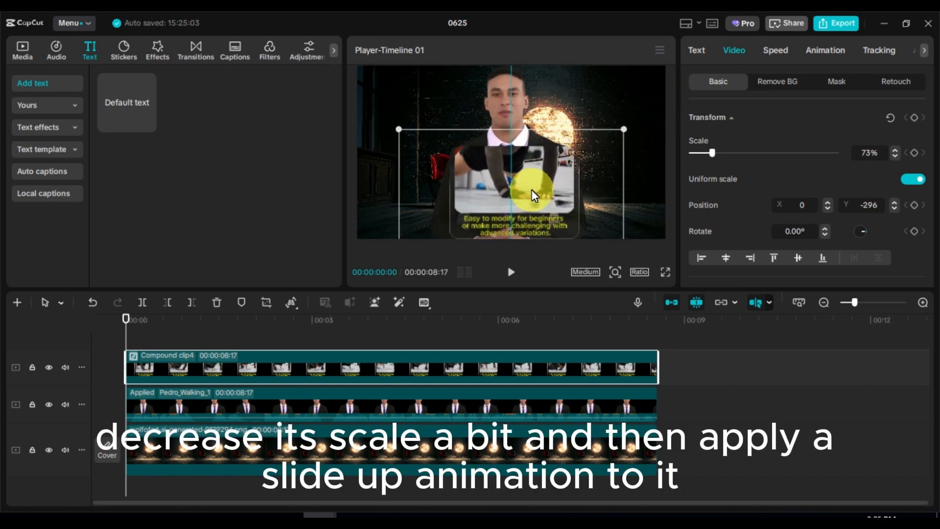
Step: Apply the Slide Up entrance animation to the compound clip and play the result in full screen
click(829, 51)
click(764, 164)
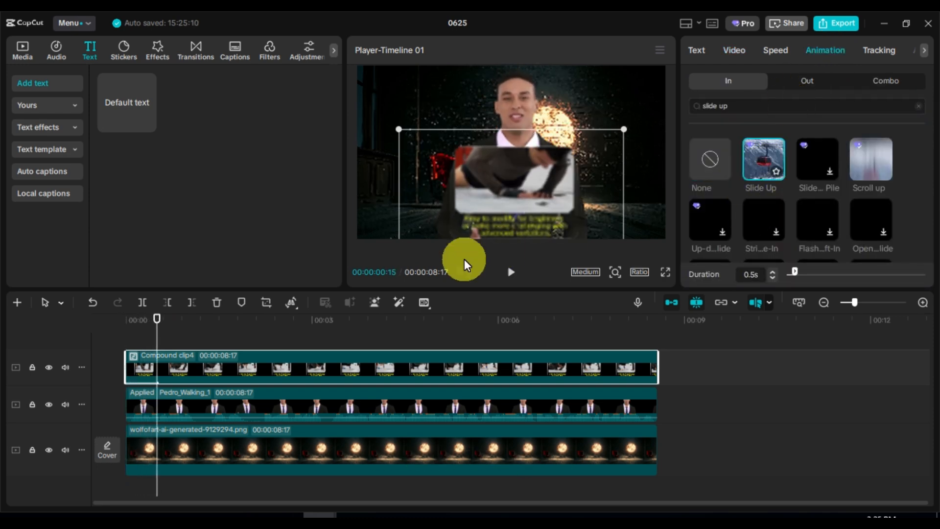
click(509, 273)
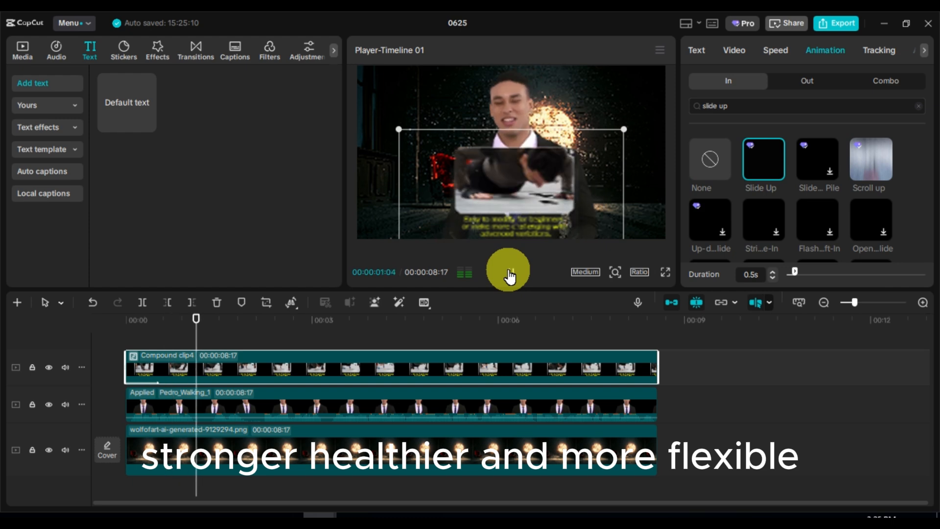
click(664, 271)
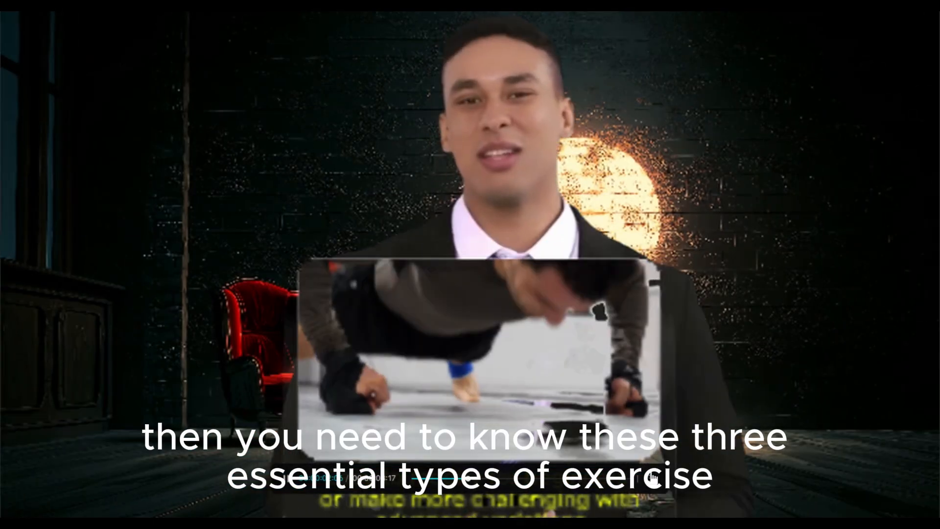